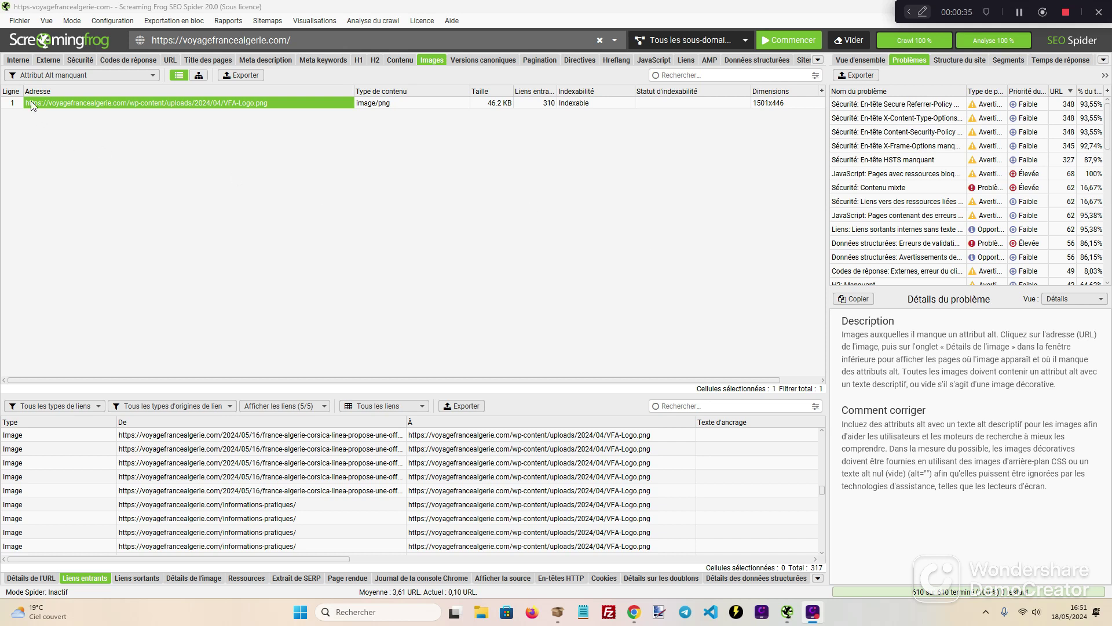
Show the internal URLs and check the JavaScript rendering settings in the crawl configuration.
left_click(21, 61)
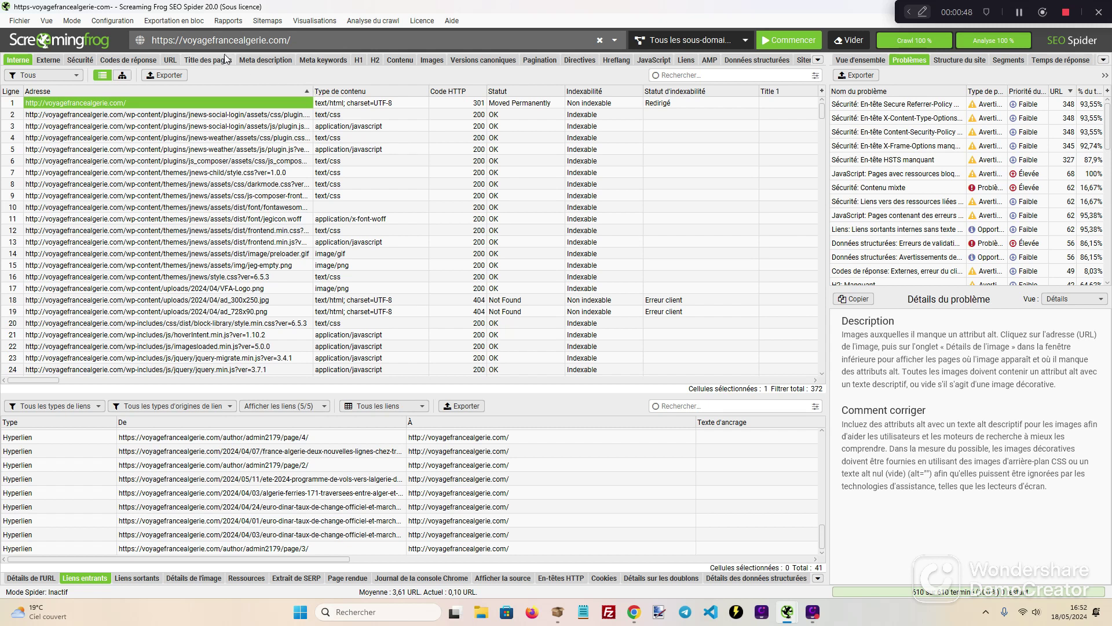
left_click(121, 24)
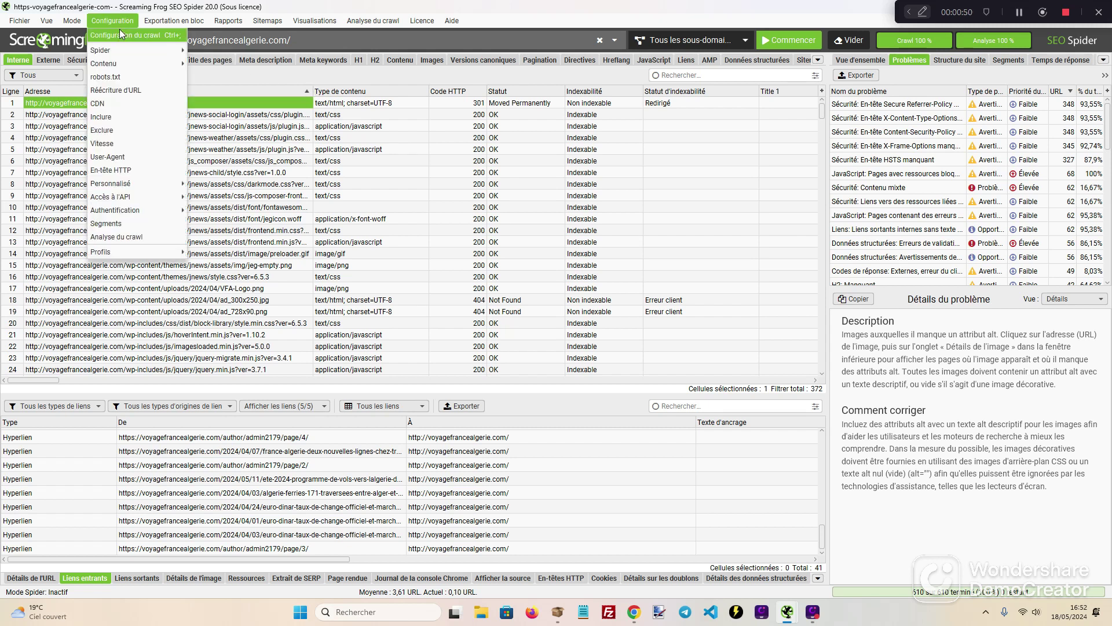
left_click(119, 32)
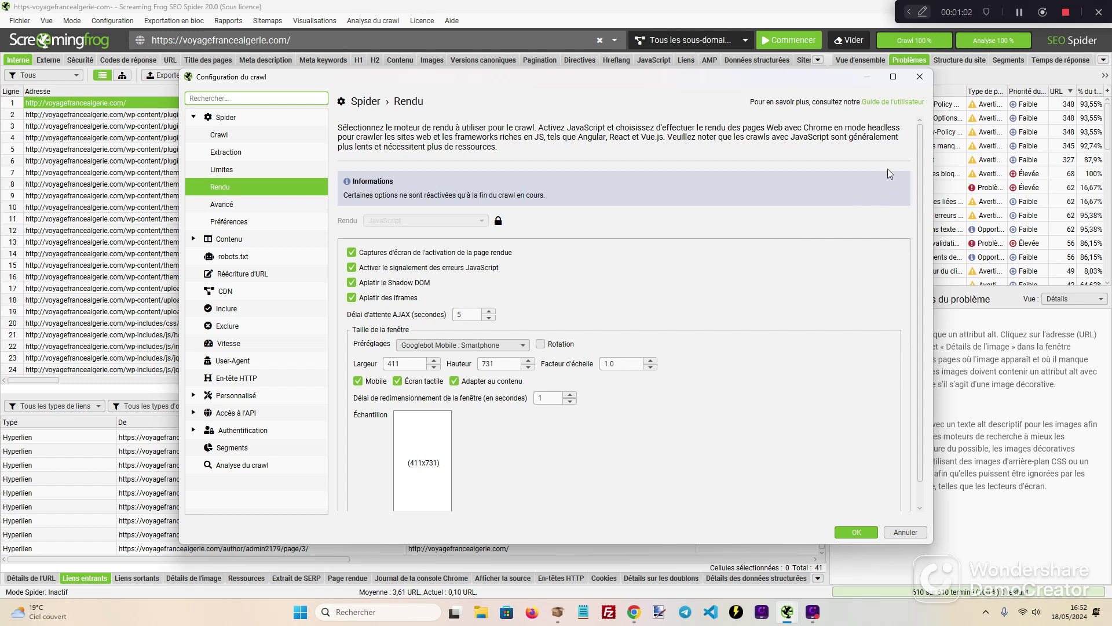
left_click(920, 77)
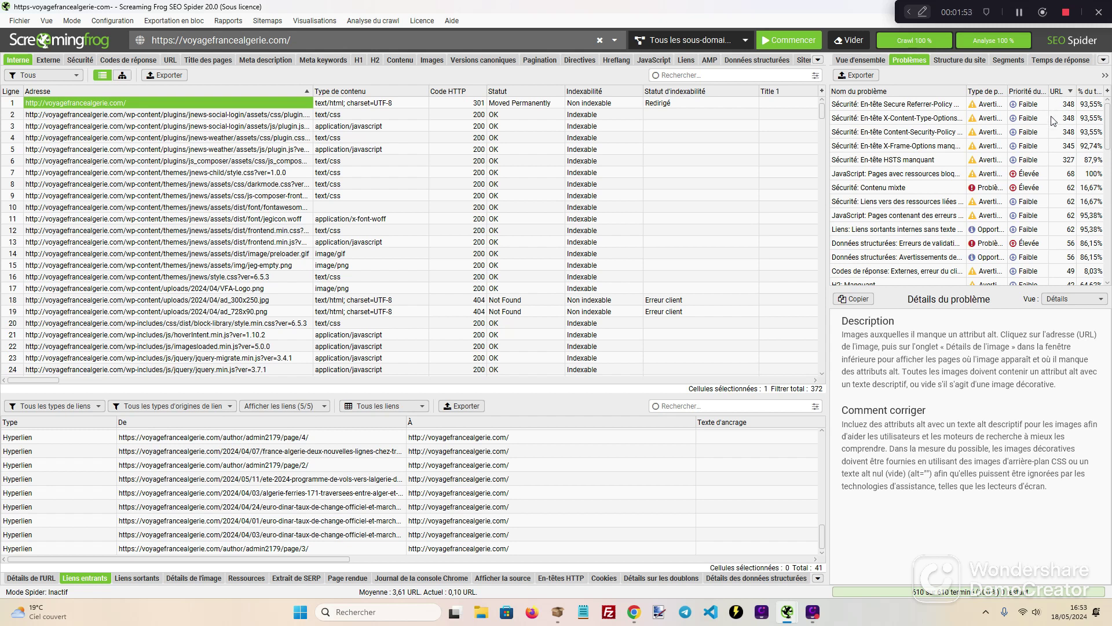
Sort the detected issues by descending URL count and review the missing security header issues, including Secure Referrer-Policy, X-Frame-Options and HSTS.
left_click(1063, 92)
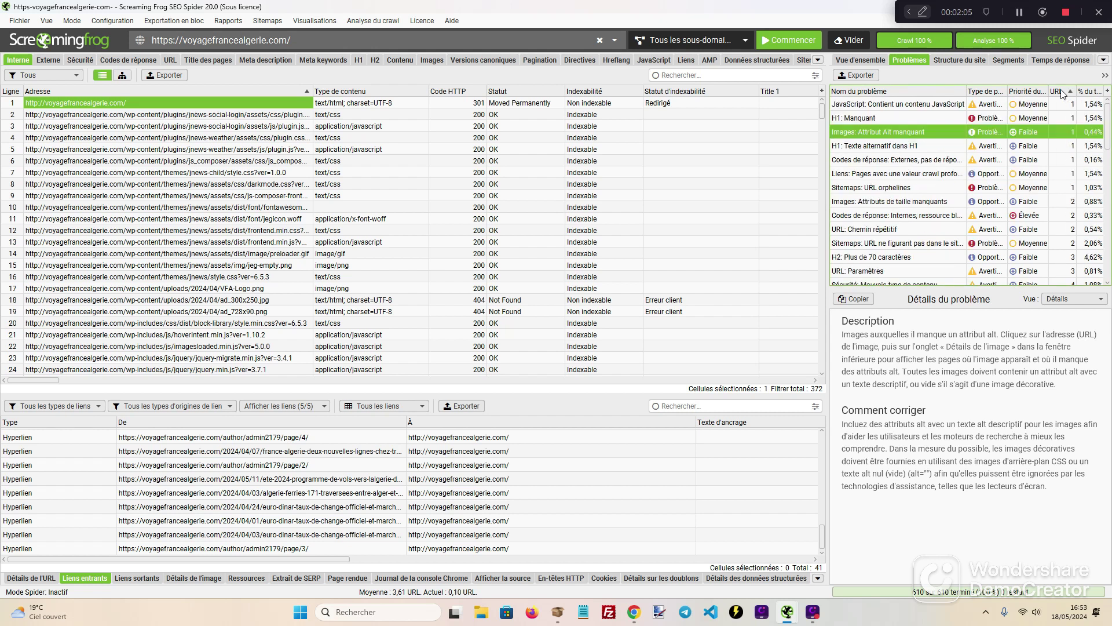
left_click(1063, 92)
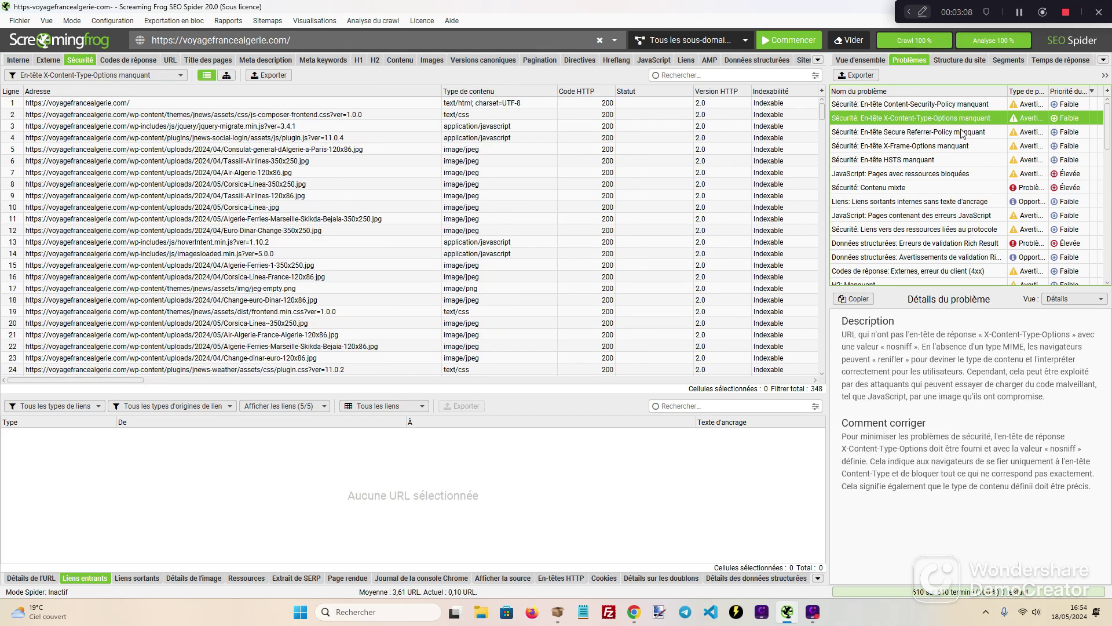
left_click(963, 132)
left_click(952, 146)
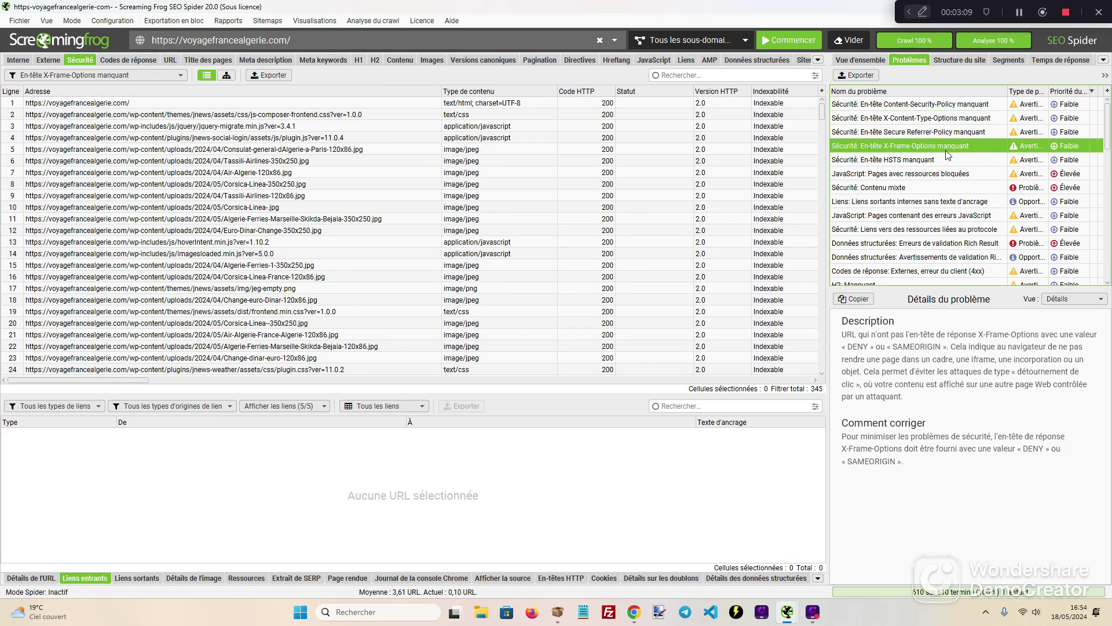
left_click(947, 160)
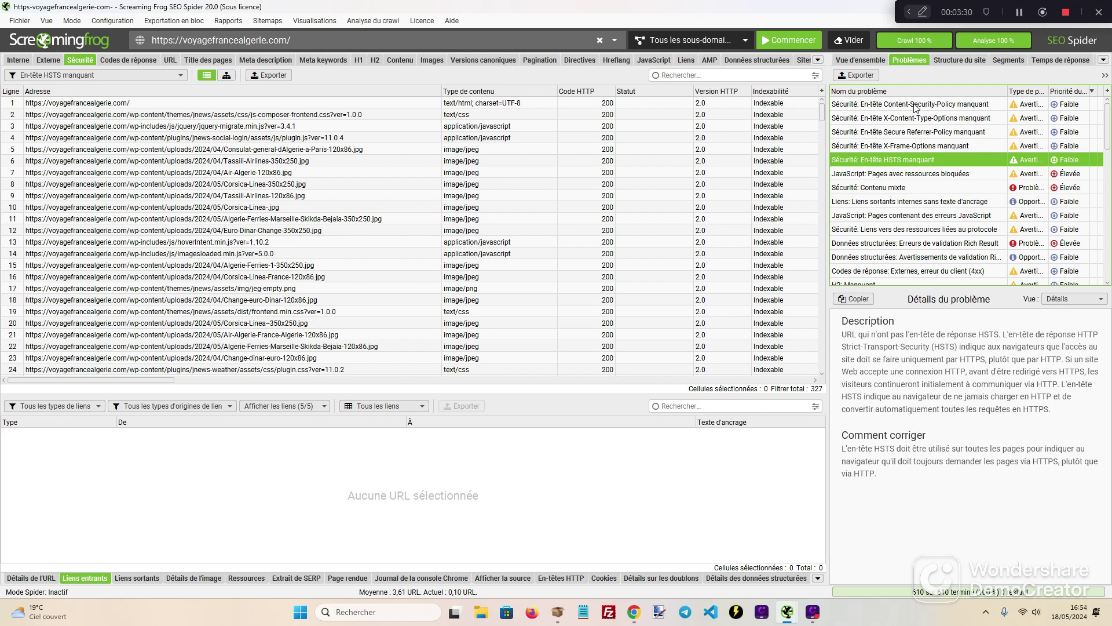
left_click(910, 107)
left_click(818, 60)
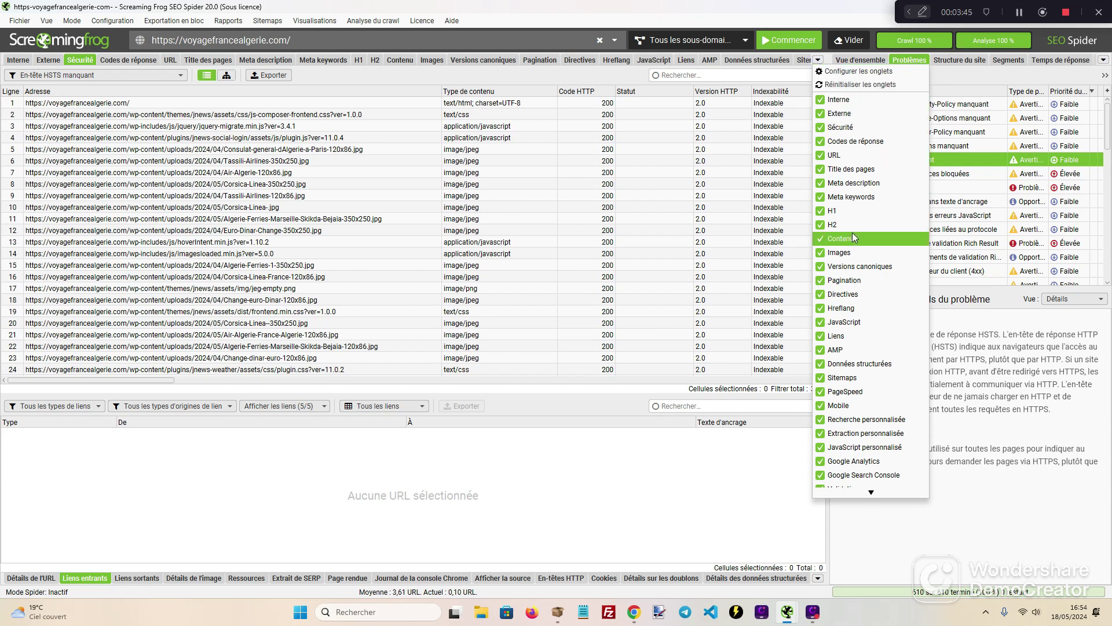
scroll(852, 238, "down", 1)
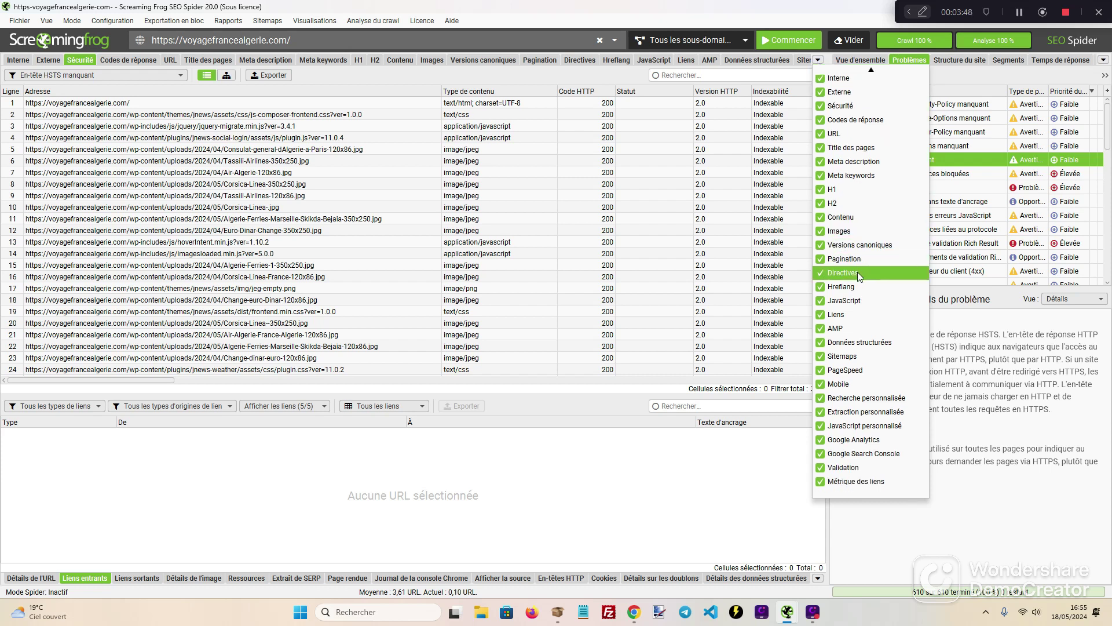
scroll(864, 126, "up", 1)
key("Escape")
Select the homepage among the URLs missing the HSTS header and display the crawl overview.
left_click(177, 103)
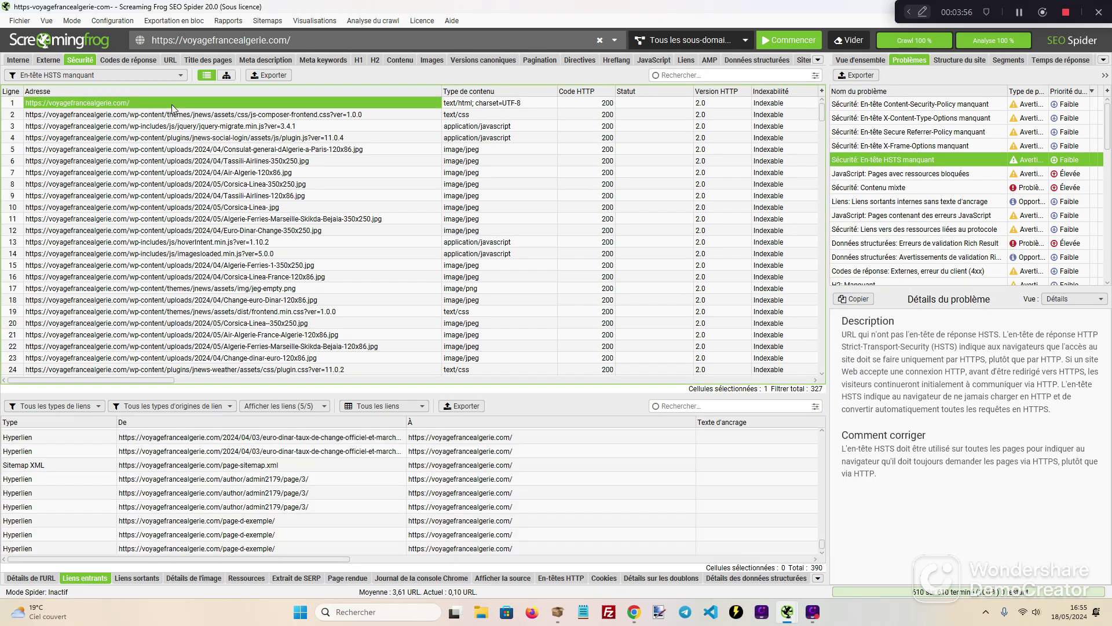
left_click(860, 61)
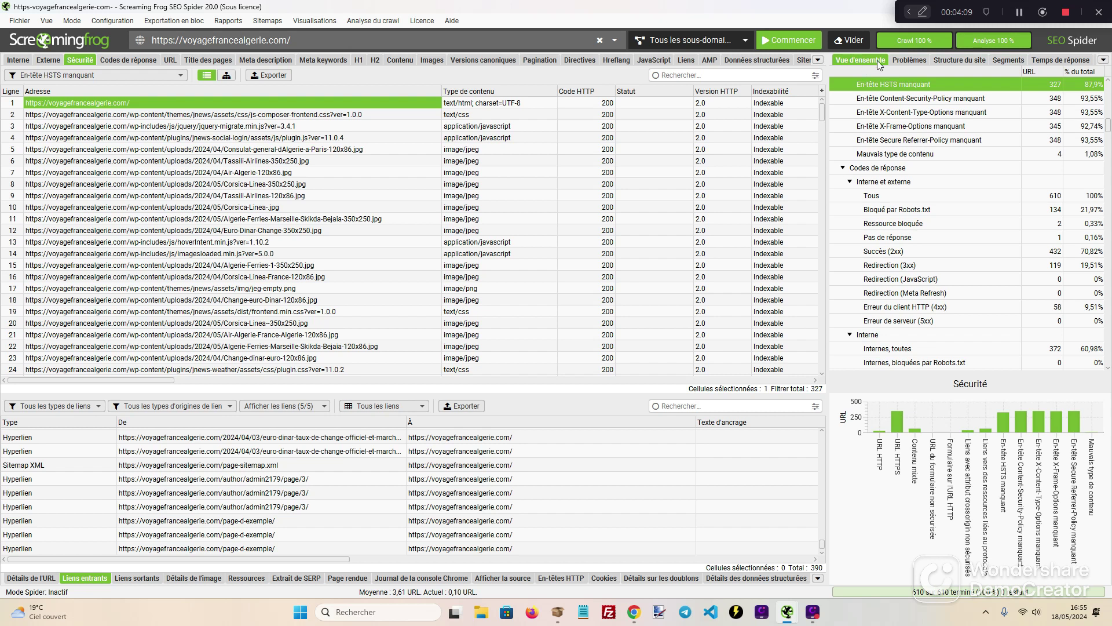
Open the issue for JavaScript pages with blocked resources and display the homepage's rendered page.
left_click(912, 61)
left_click(901, 175)
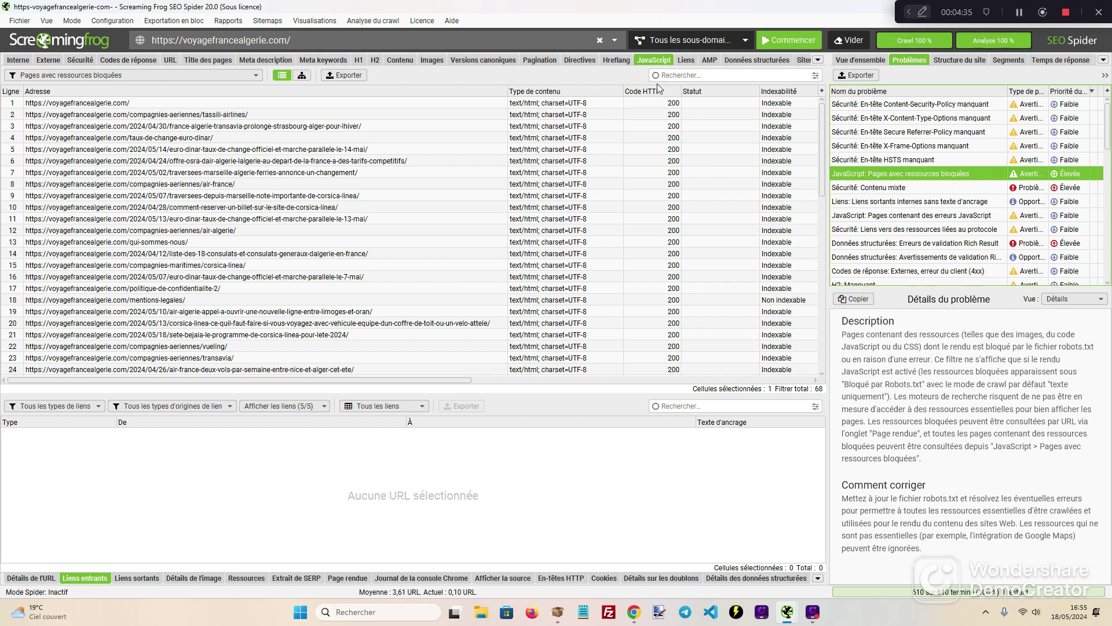
left_click(849, 61)
left_click(221, 106)
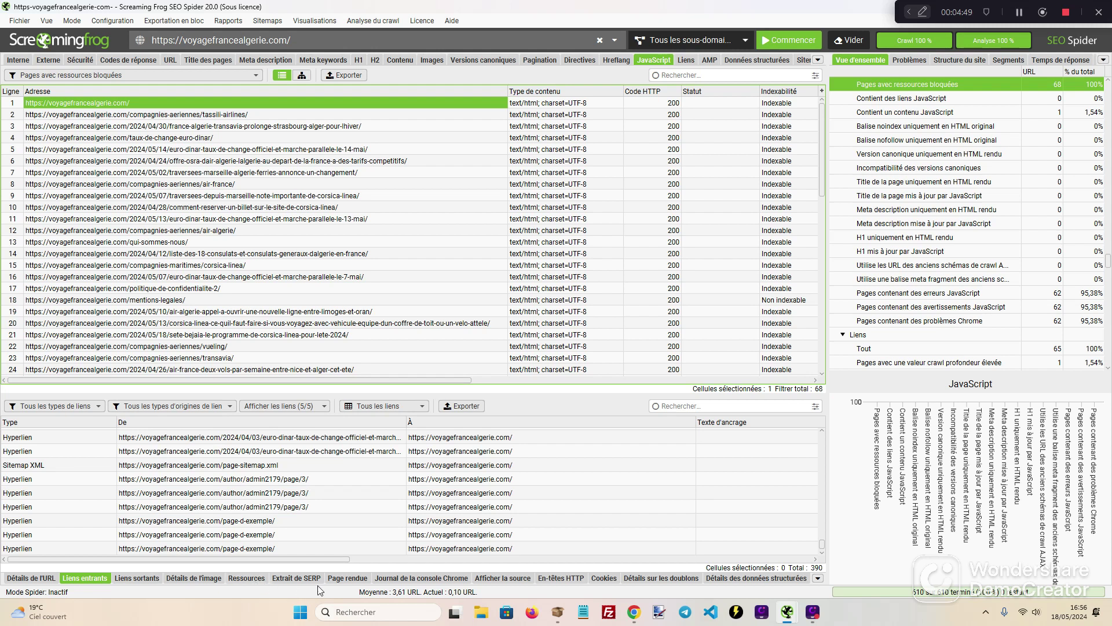
left_click(347, 578)
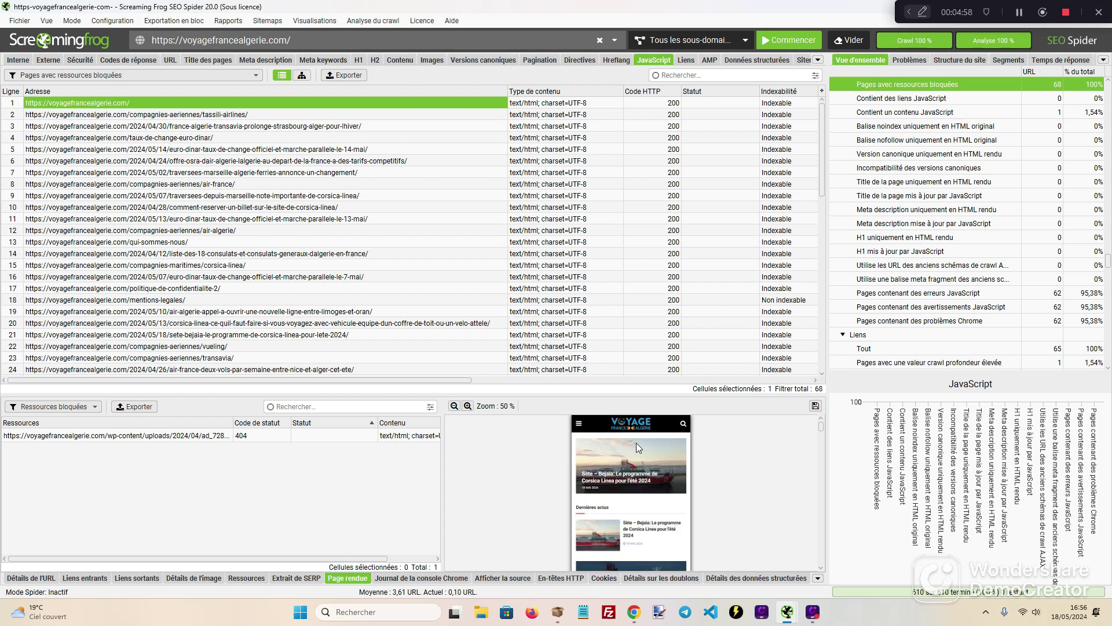
Examine the homepage's rendered mobile preview and select its blocked ad image resource.
scroll(636, 443, "down", 5)
scroll(636, 442, "down", 5)
scroll(636, 446, "down", 5)
scroll(636, 446, "down", 5)
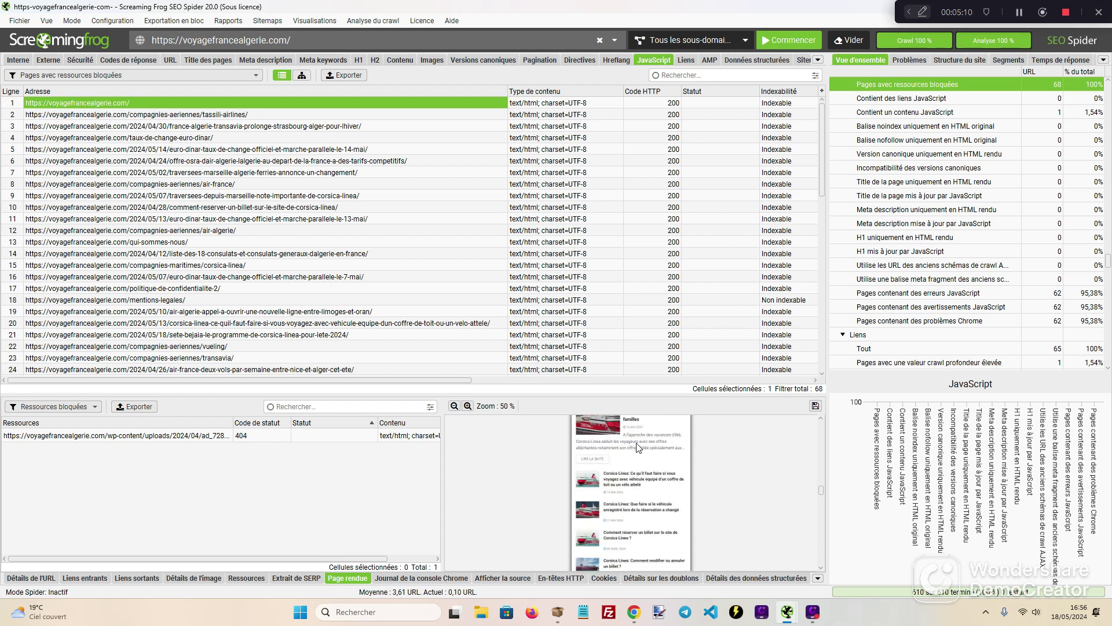
scroll(638, 447, "down", 2)
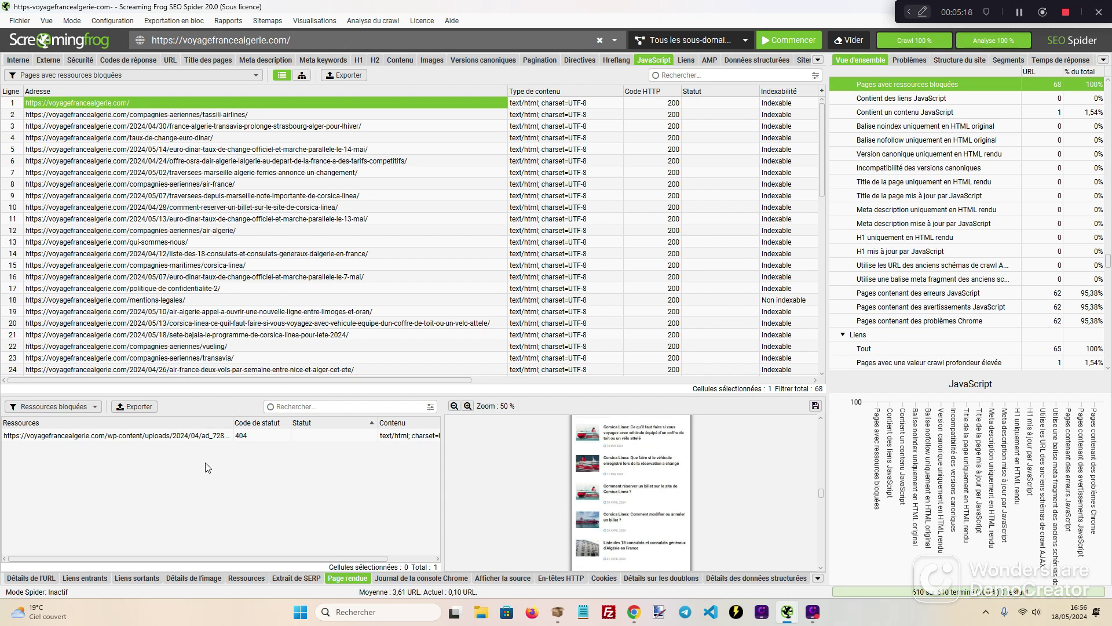
left_click(210, 436)
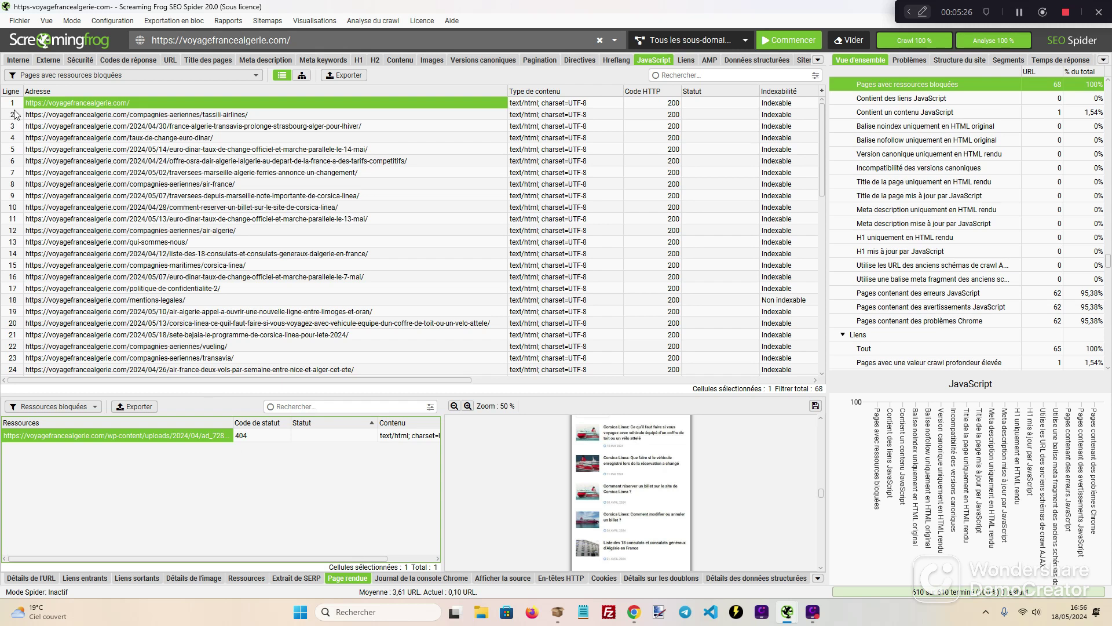
Display the external client error (4xx) response codes, sorted by HTTP code in descending order.
left_click(120, 60)
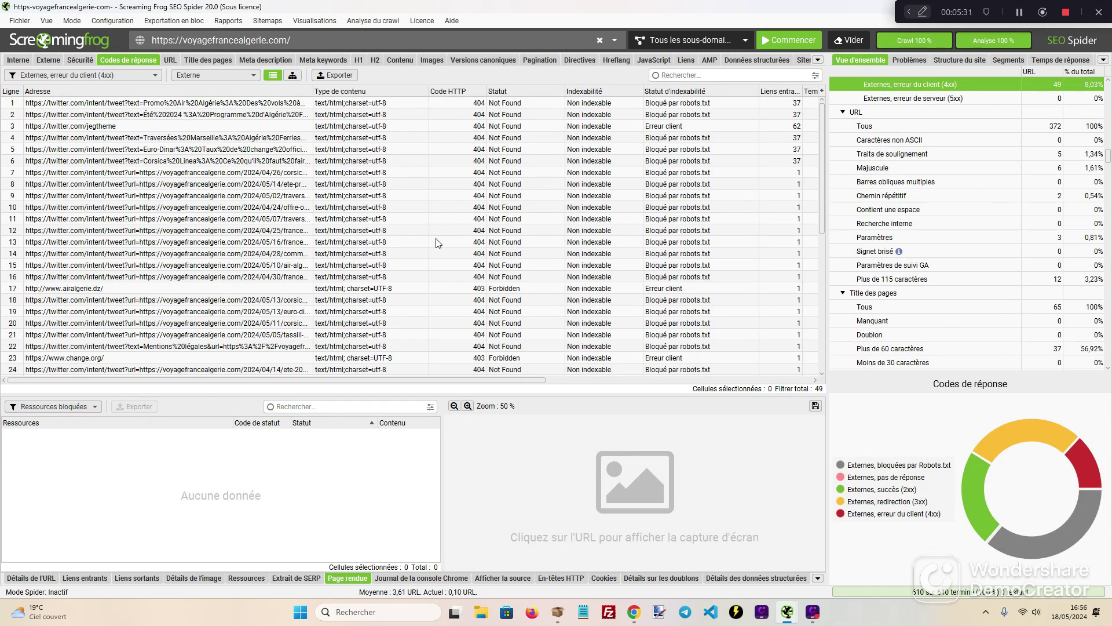
left_click(450, 91)
left_click(449, 92)
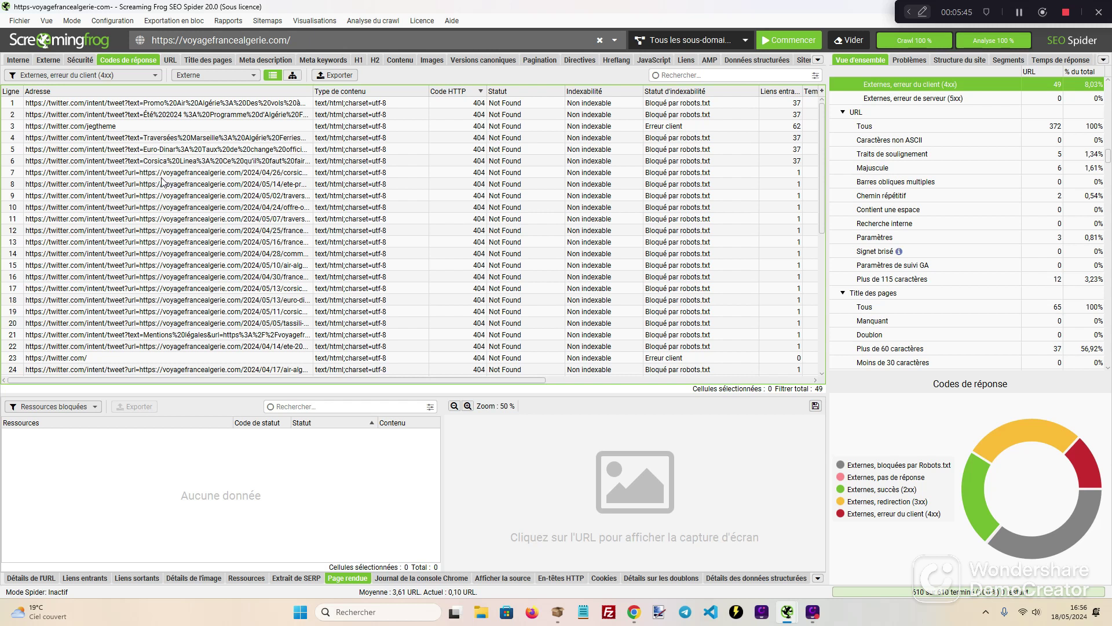
List the internal URLs with the highest HTTP codes first and inspect the ad_300x250.jpg and ad_728x90.png entries.
left_click(18, 60)
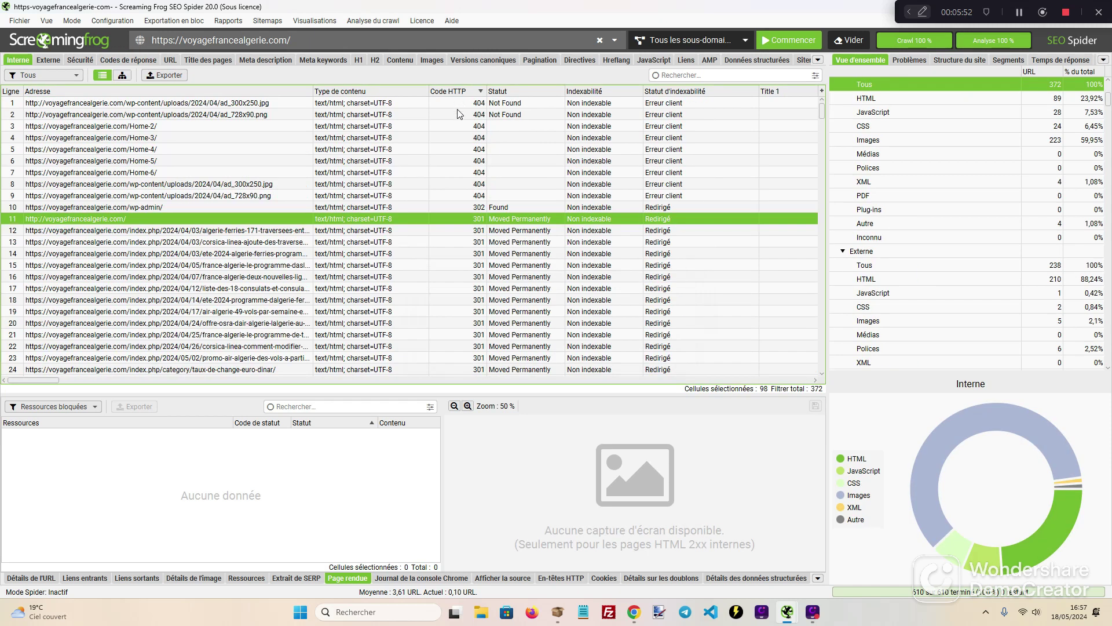
left_click(215, 104)
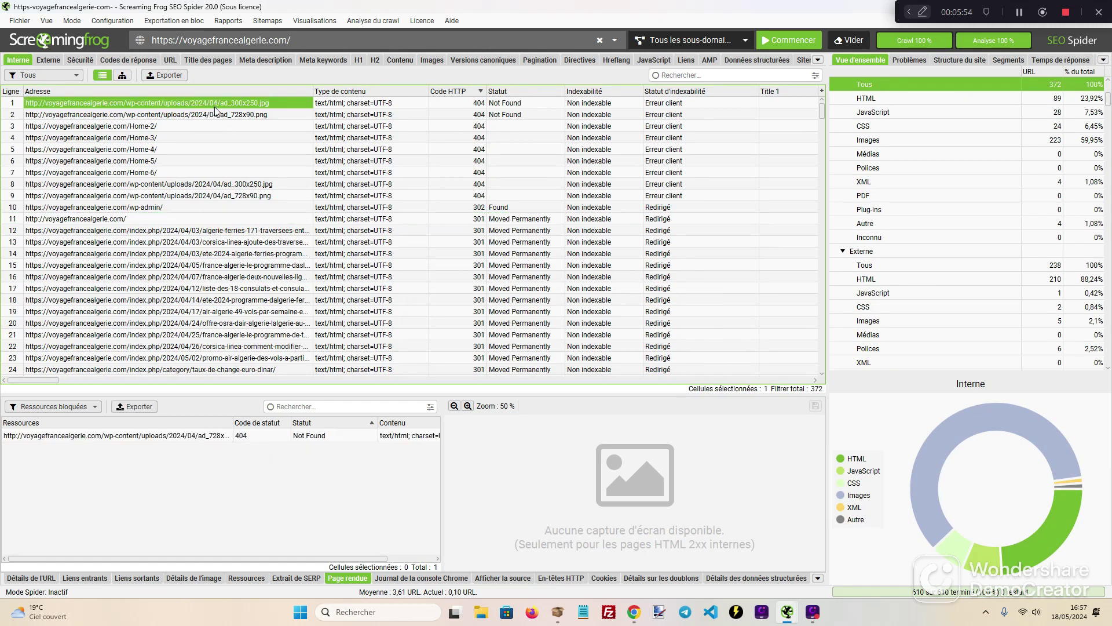
left_click(216, 118)
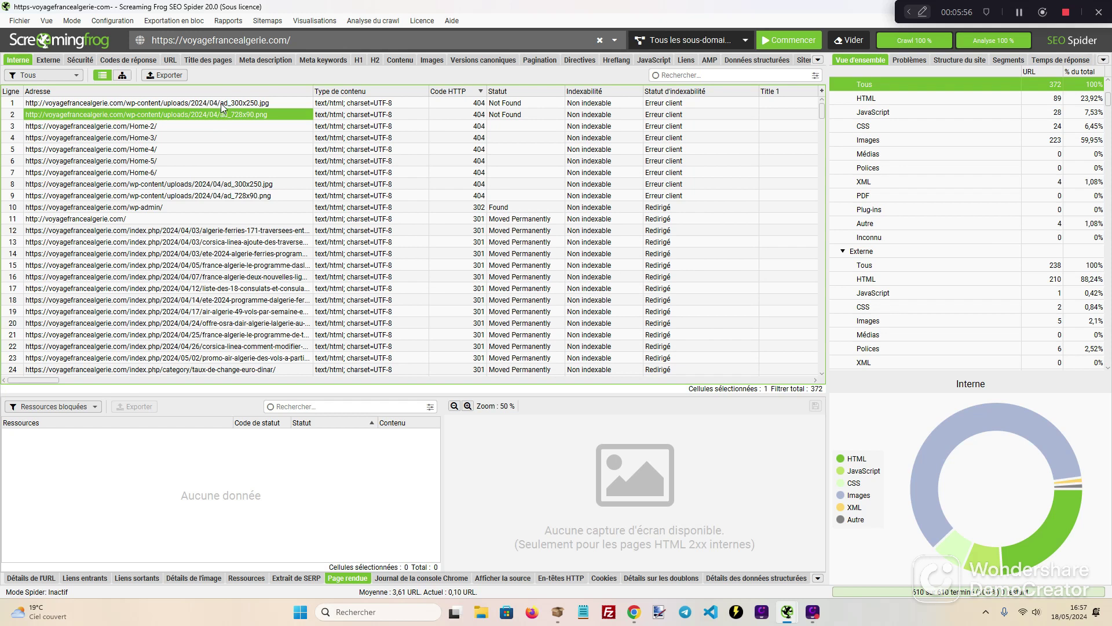
left_click(220, 104)
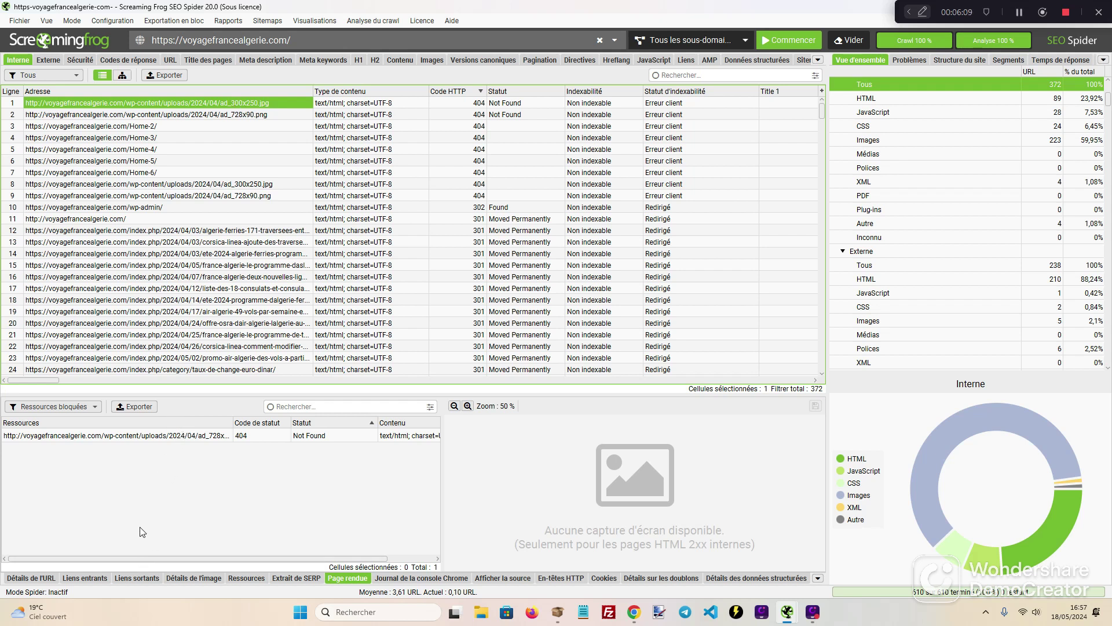
Examine the inbound links to ad_300x250.jpg, including their source pages, anchor text and alt text.
left_click(87, 578)
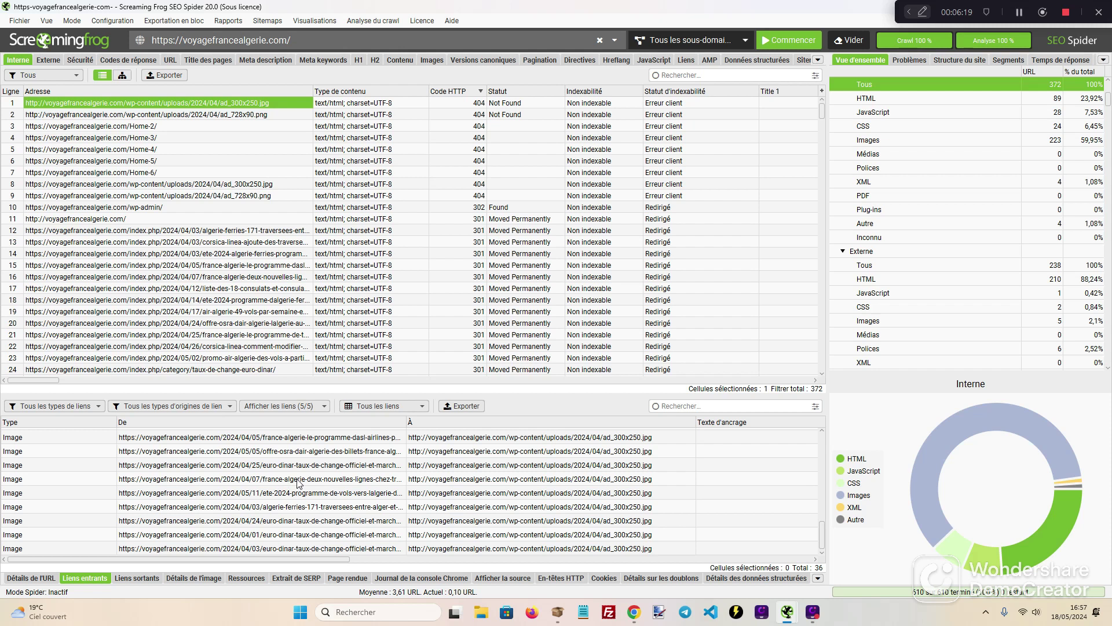
scroll(298, 483, "up", 9)
scroll(309, 454, "down", 6)
scroll(337, 503, "down", 2)
left_click_drag(162, 559, 258, 561)
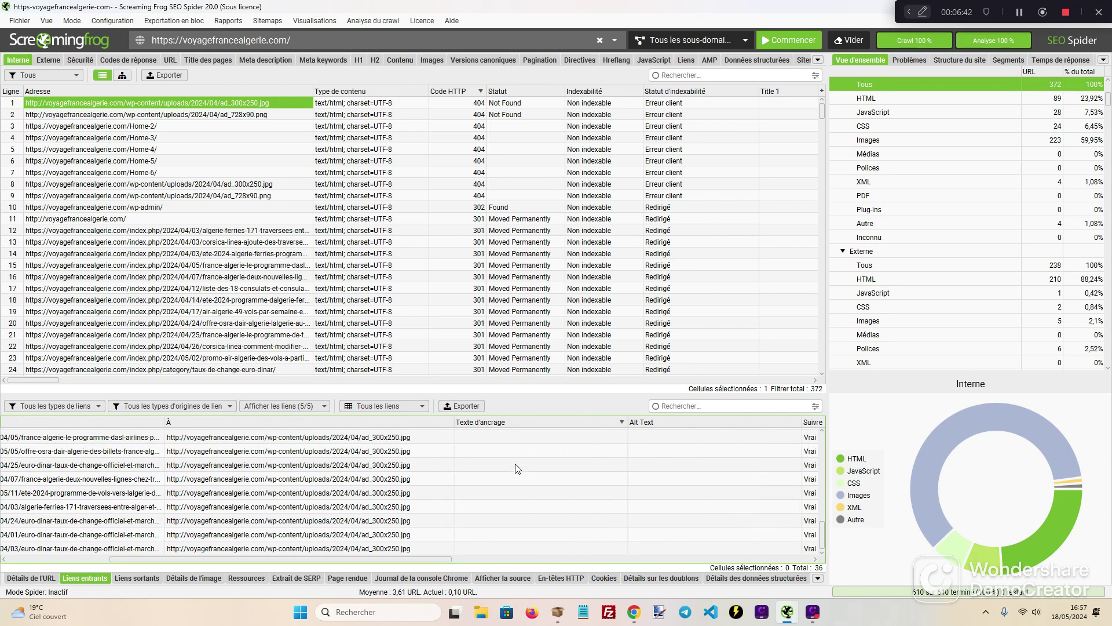
scroll(512, 451, "up", 5)
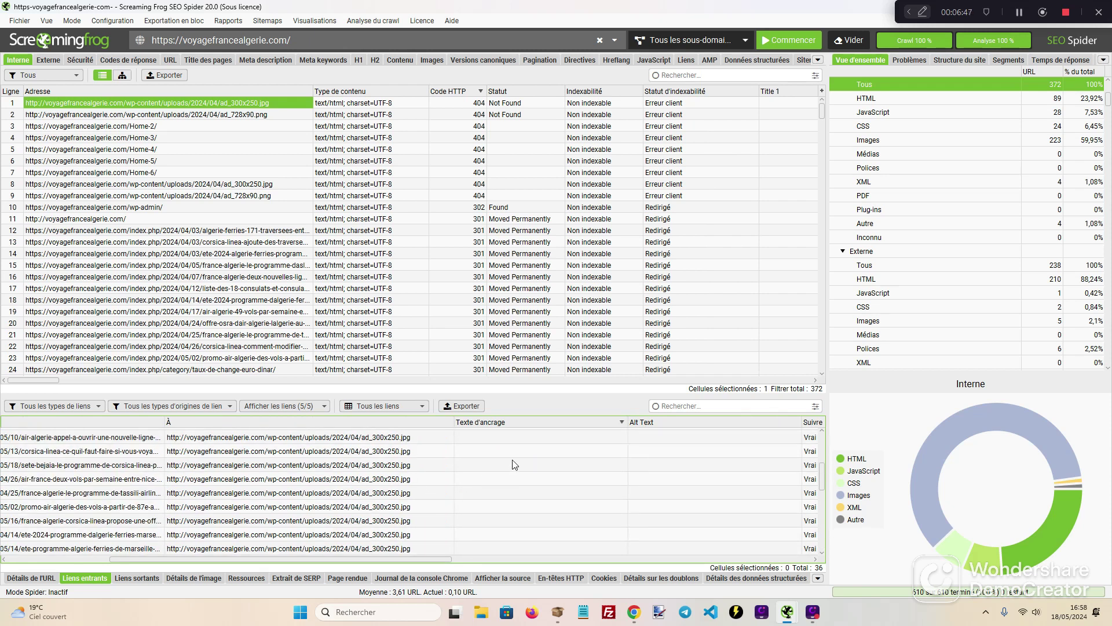
scroll(524, 450, "up", 3)
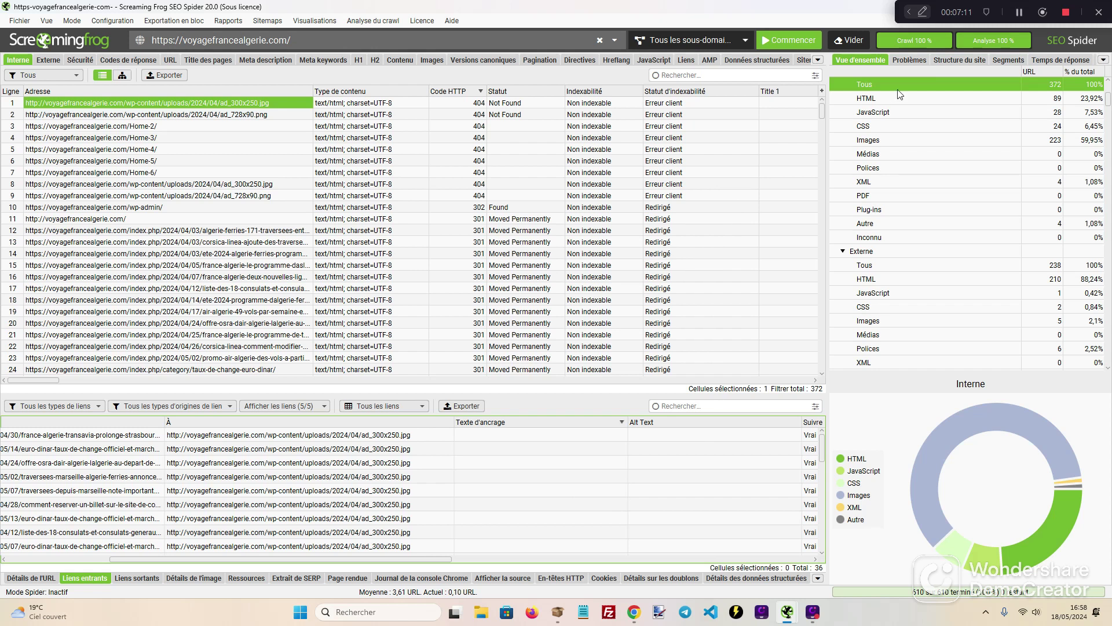
Open the mixed content security issue and review the pages it affects.
left_click(912, 59)
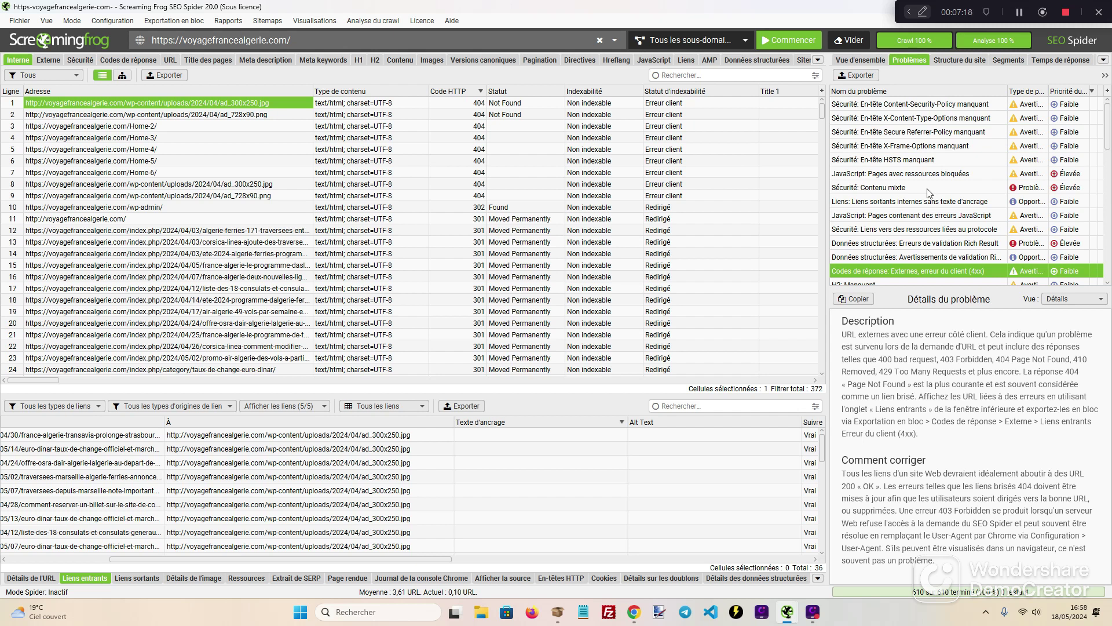
left_click(927, 187)
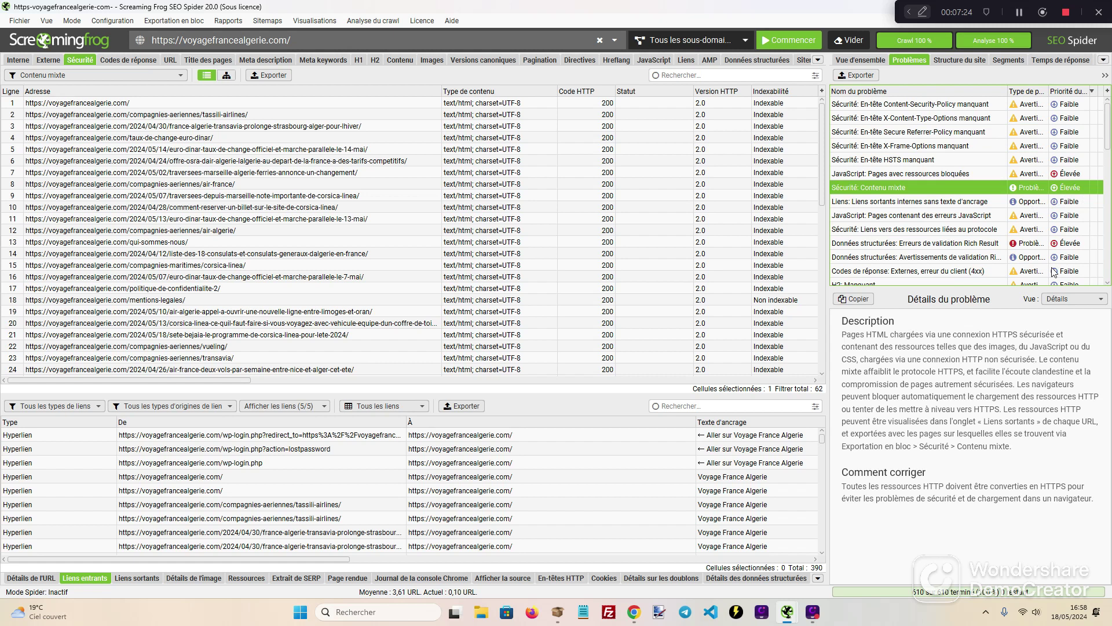
scroll(960, 176, "down", 1)
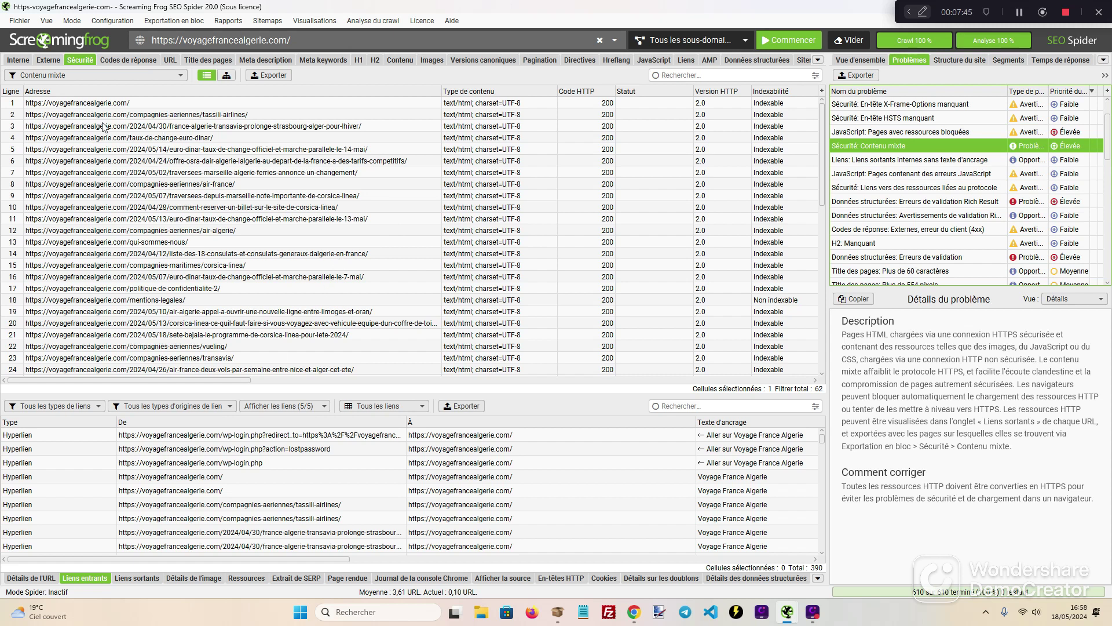
scroll(209, 178, "down", 12)
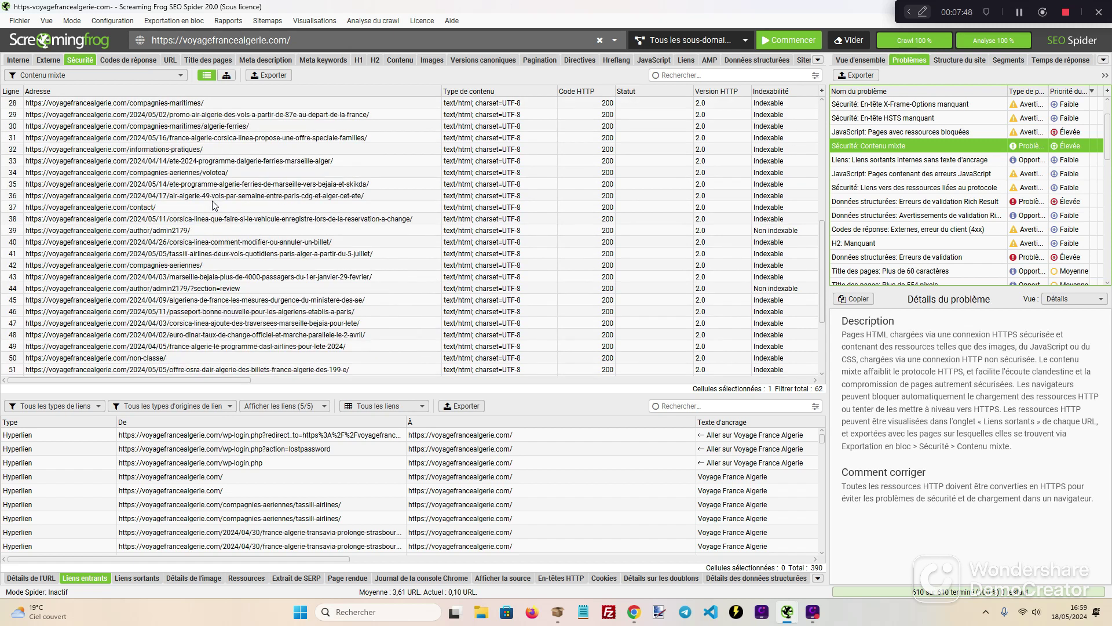
scroll(213, 205, "down", 1)
scroll(213, 205, "up", 13)
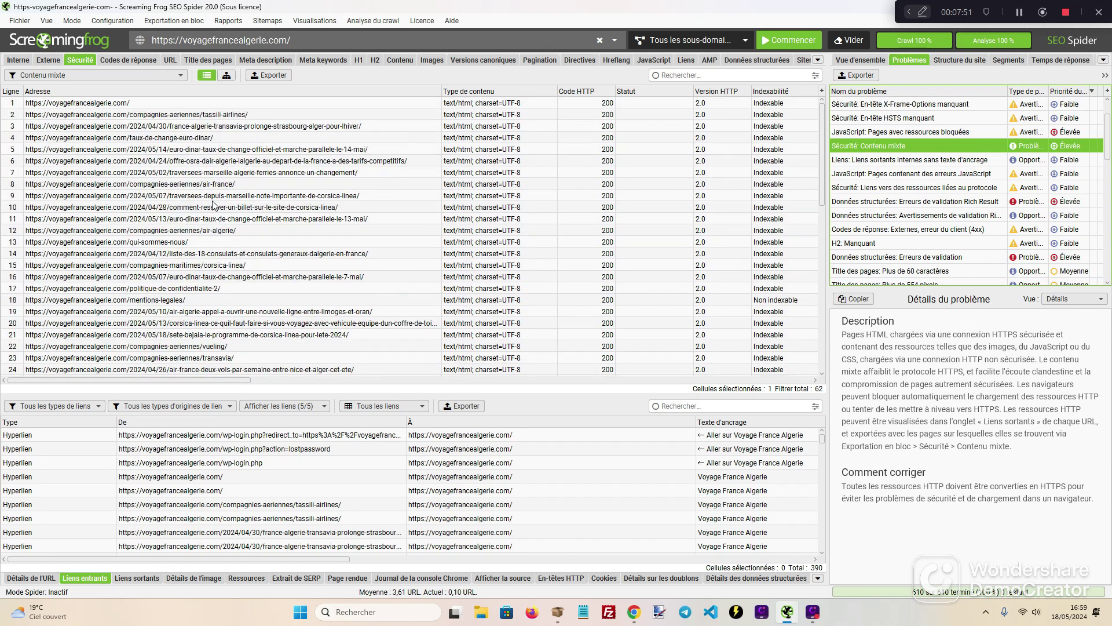
Return to the internal URLs and sort them by address in ascending order.
left_click(17, 60)
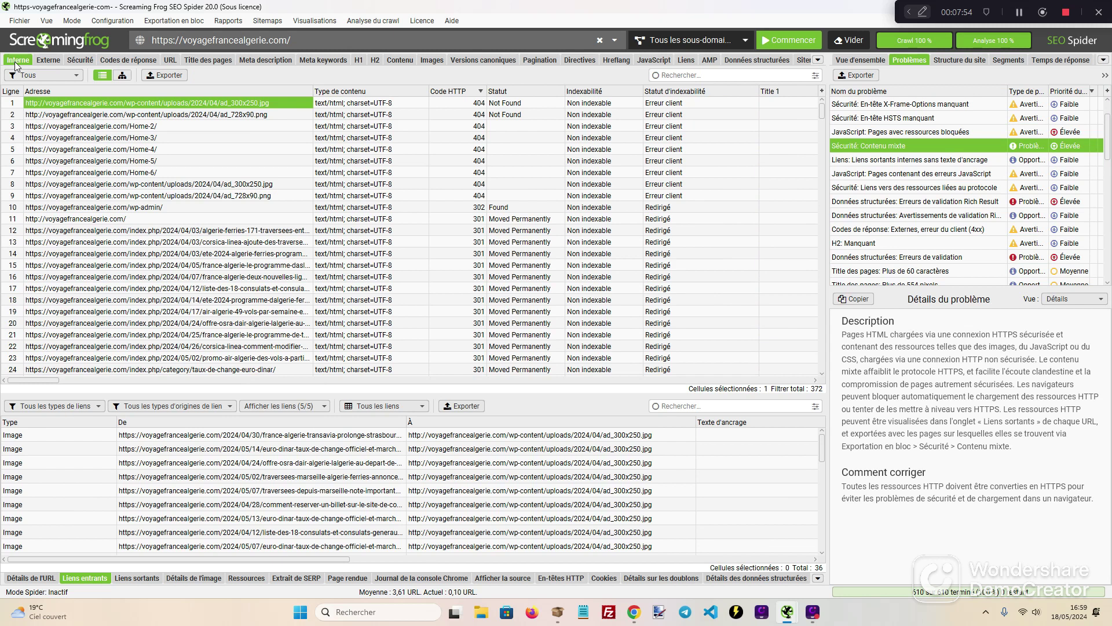
left_click(118, 89)
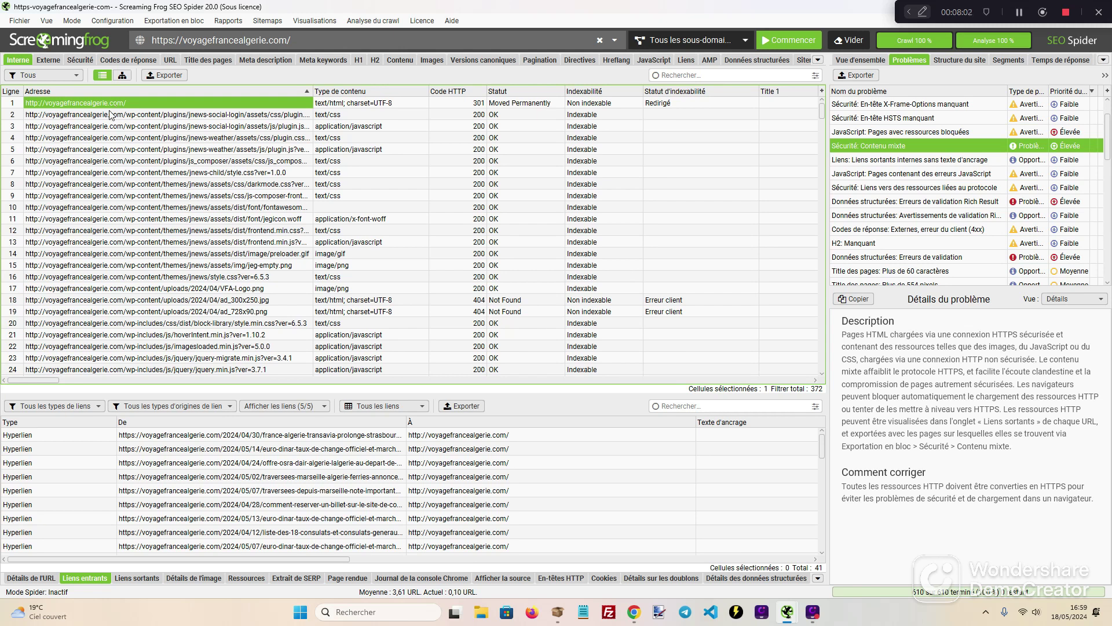
Highlight all the internal URLs still served over HTTP, from the homepage address through the jquery.min.js file.
scroll(95, 301, "down", 2)
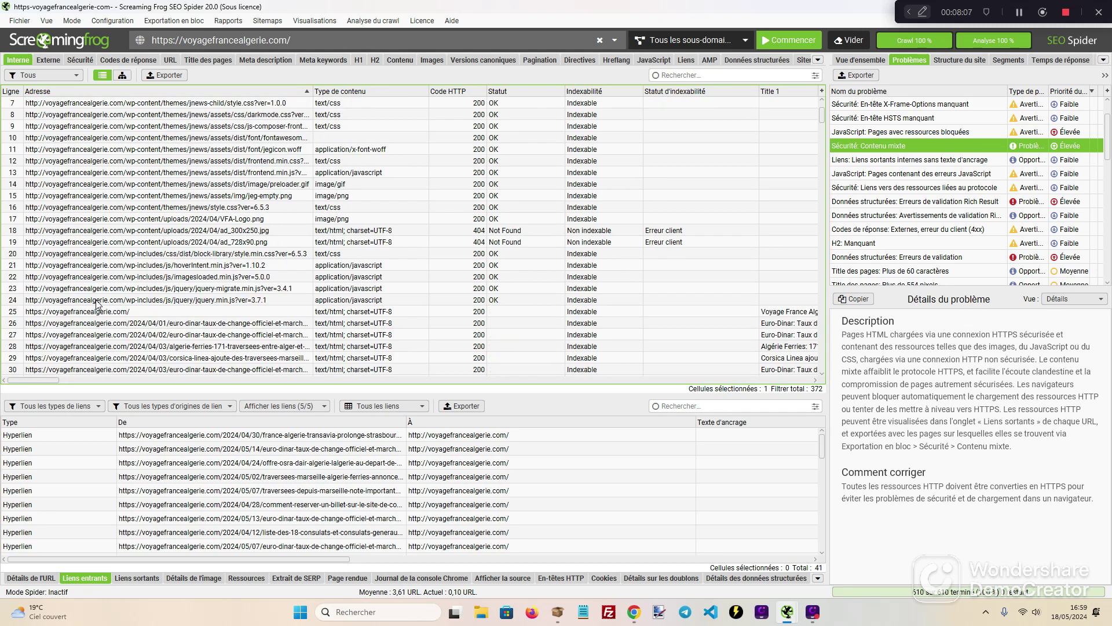
left_click(94, 301, "shift")
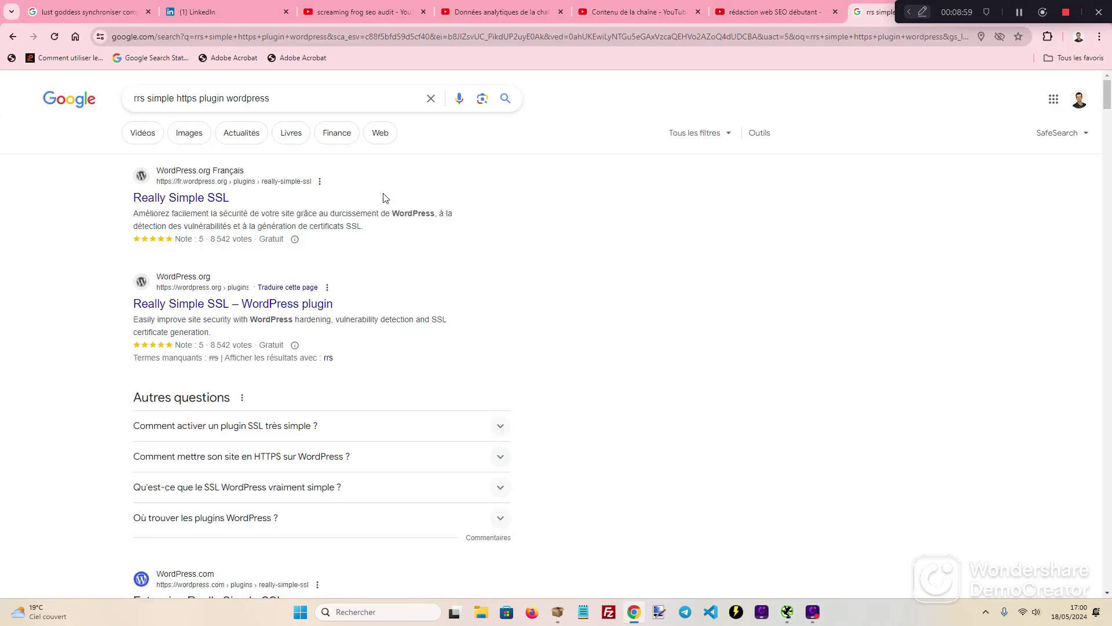
Open the French WordPress.org page of the Really Simple SSL plugin and review its tested WordPress version, description and security features.
left_click(199, 201)
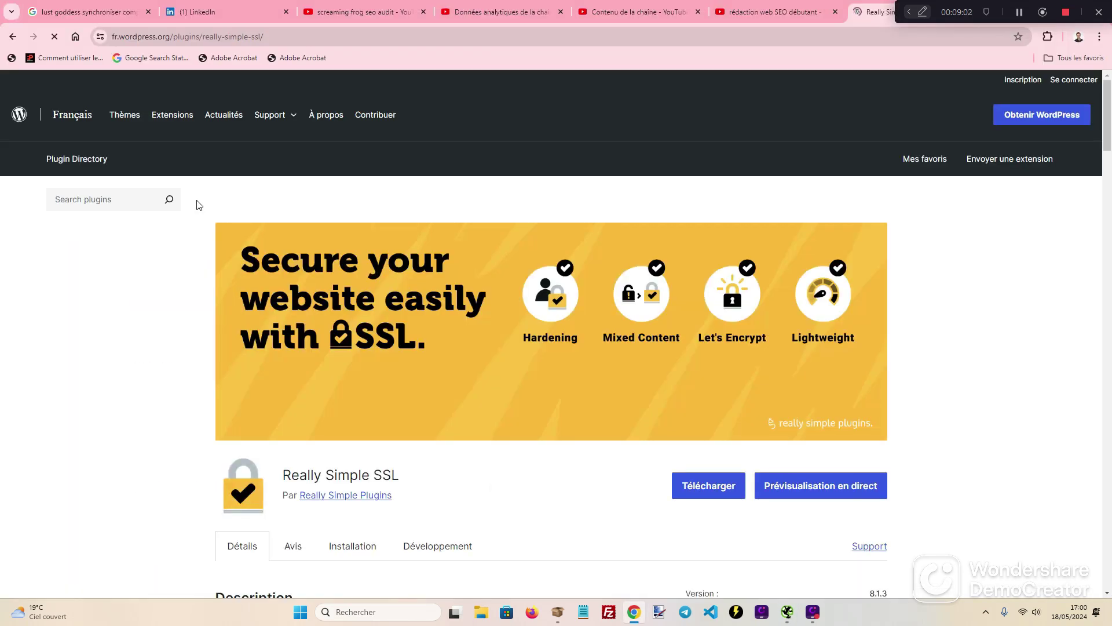
scroll(804, 322, "down", 6)
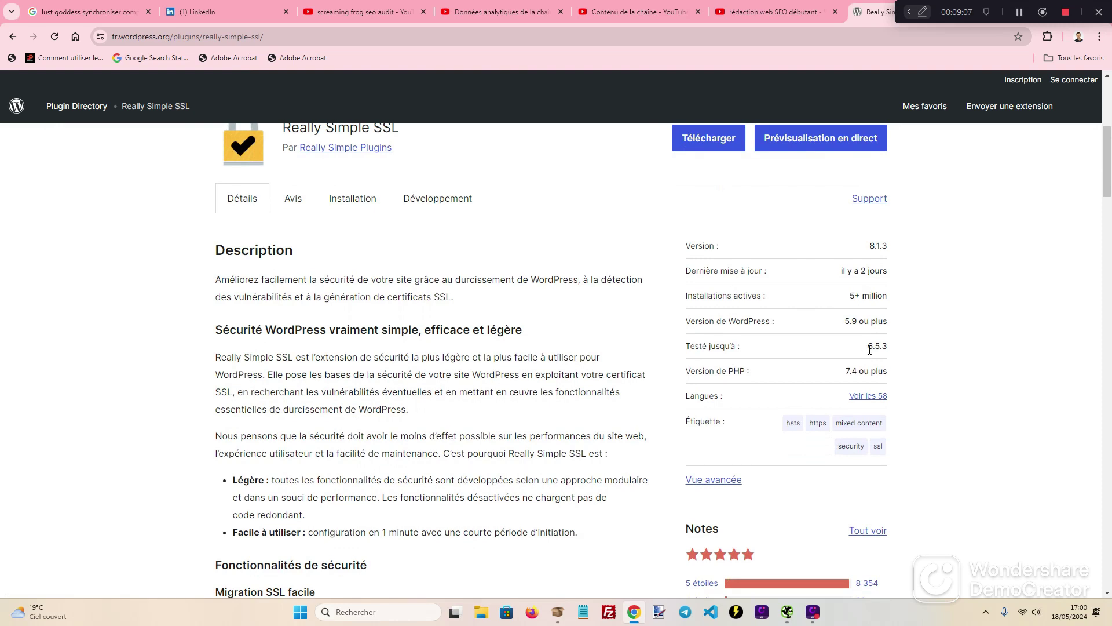
left_click_drag(869, 349, 894, 355)
left_click(672, 339)
scroll(603, 353, "down", 2)
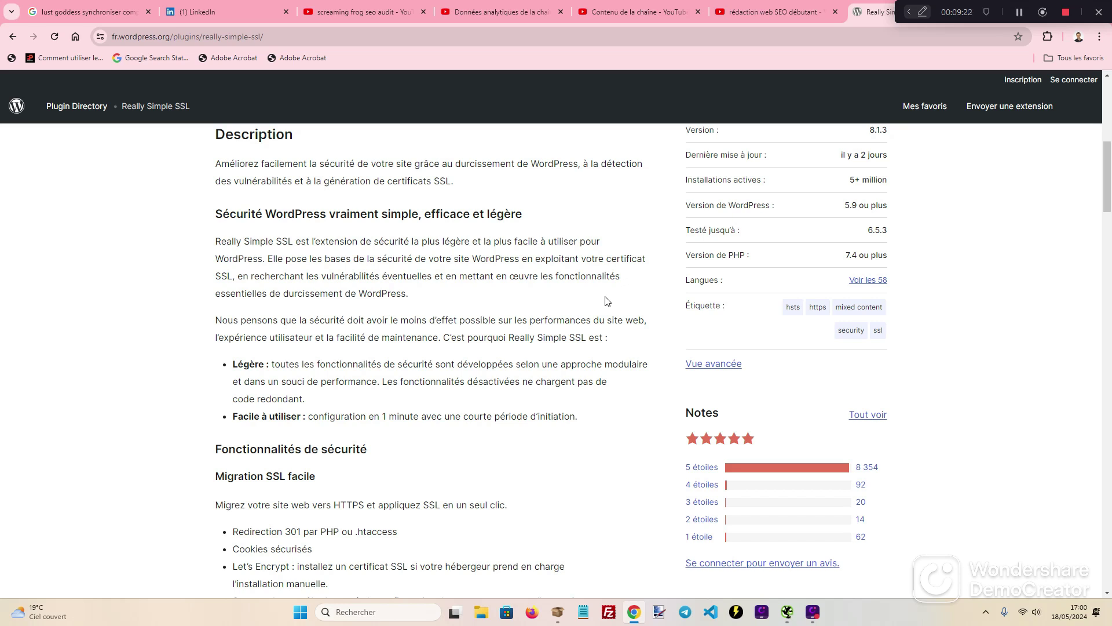
scroll(515, 318, "down", 2)
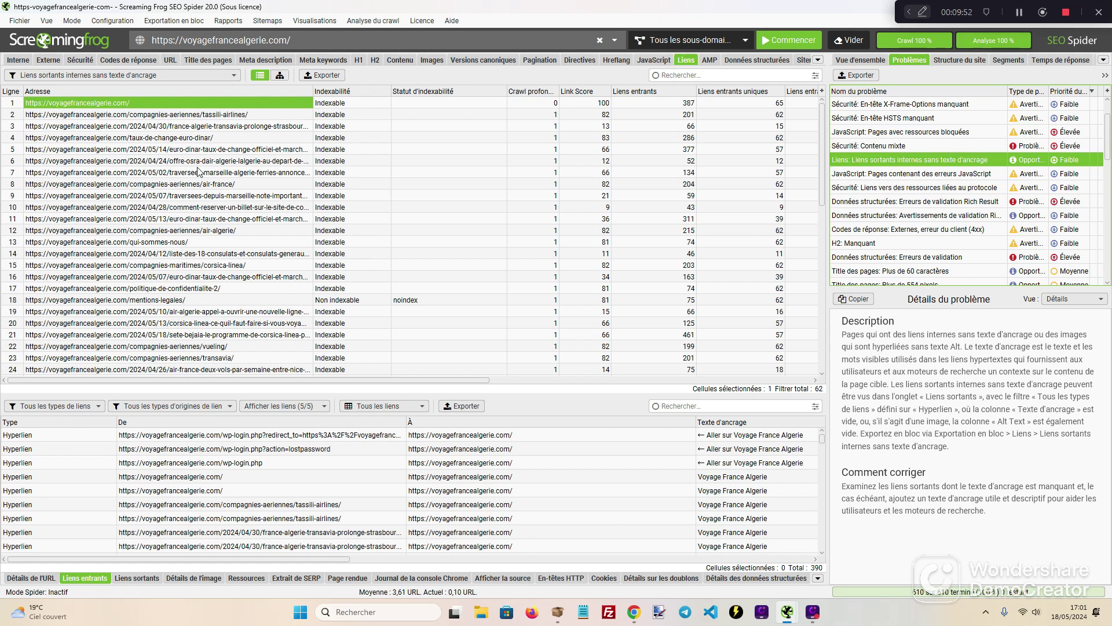
Look through the pages with internal outlinks lacking anchor text and display the homepage's outbound links.
scroll(191, 174, "down", 2)
scroll(186, 178, "up", 2)
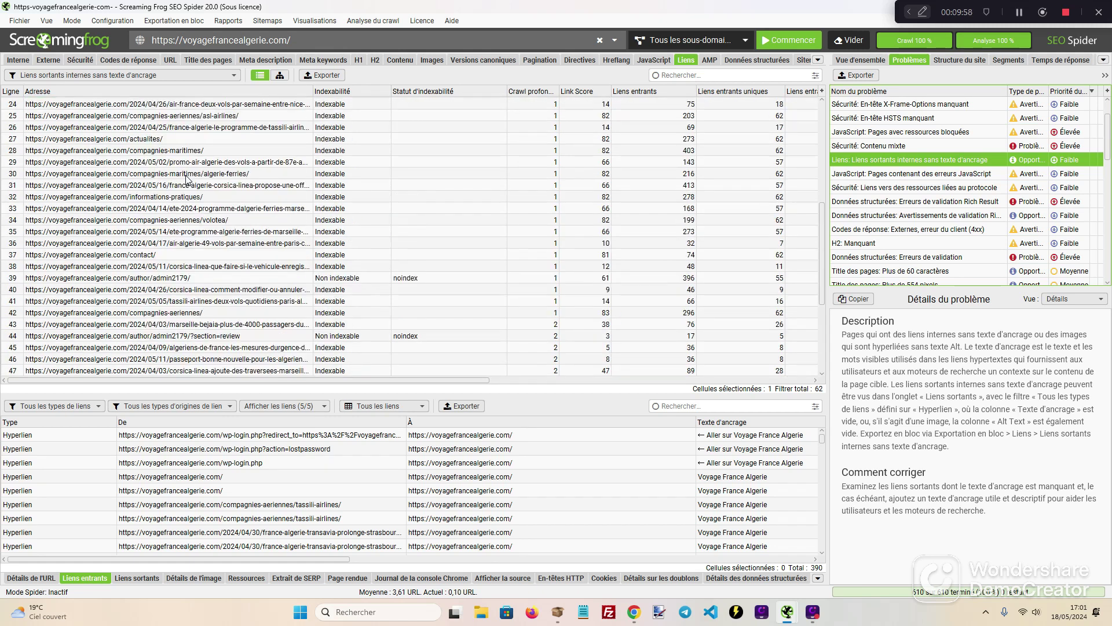
left_click(142, 578)
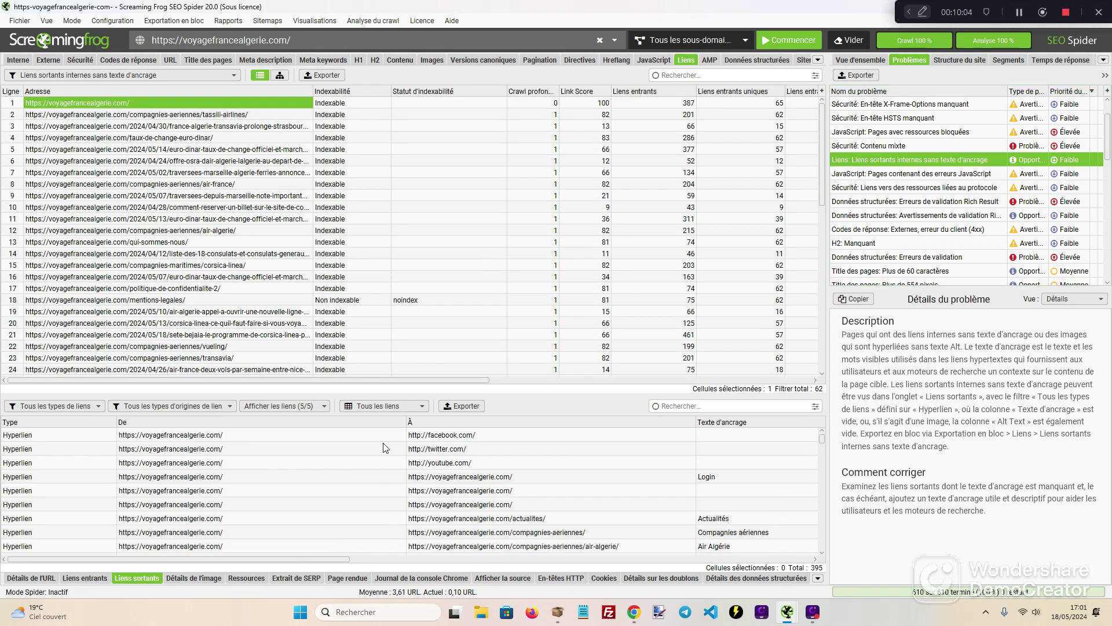
Examine the anchor text of the homepage's outbound links, including those to Facebook, Twitter, YouTube and internal pages.
left_click(499, 436)
left_click(730, 437)
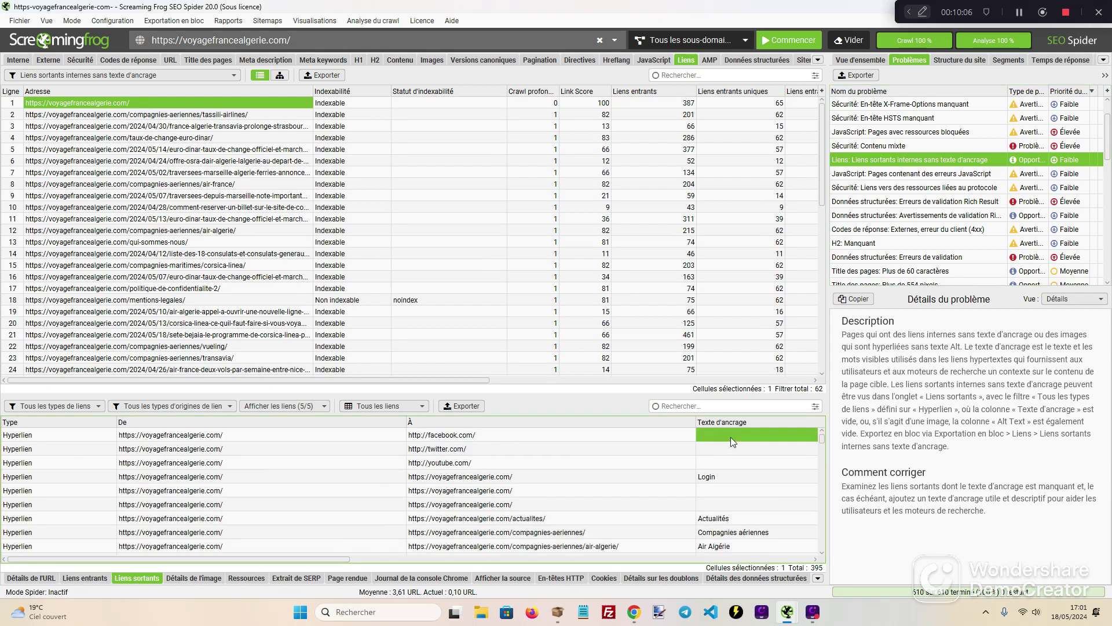
left_click(496, 436)
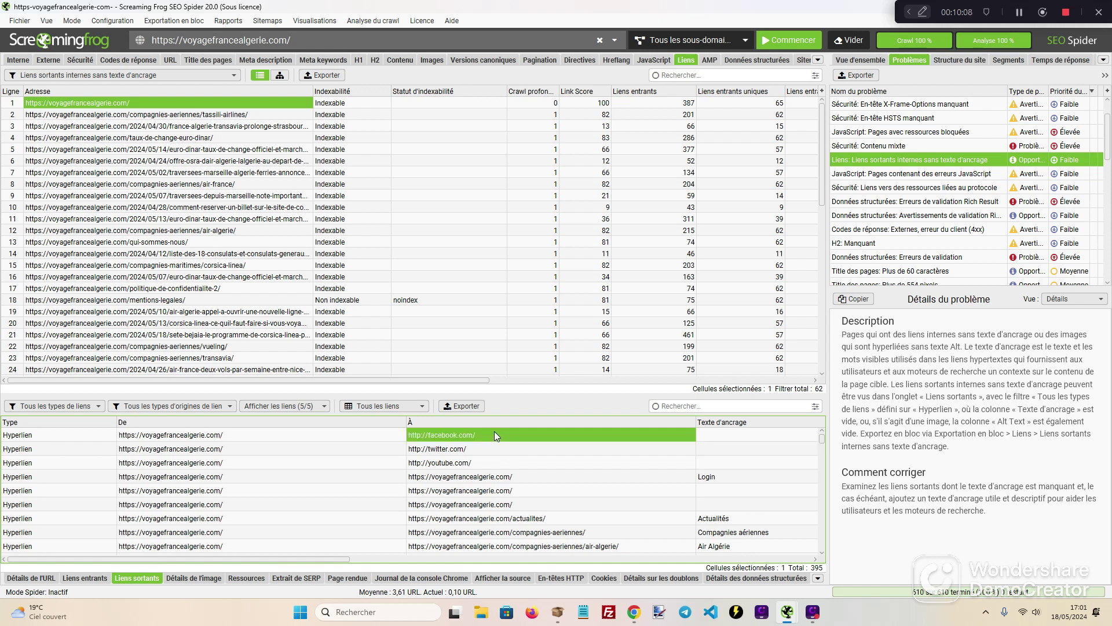
left_click(502, 445)
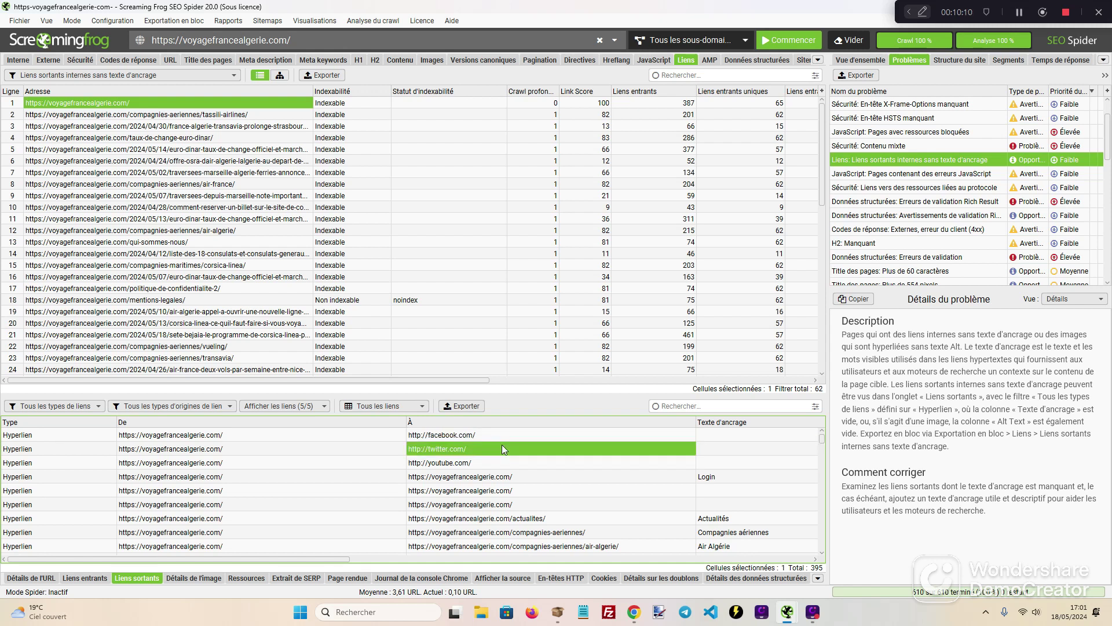
left_click(509, 464)
left_click(724, 436)
left_click(722, 447)
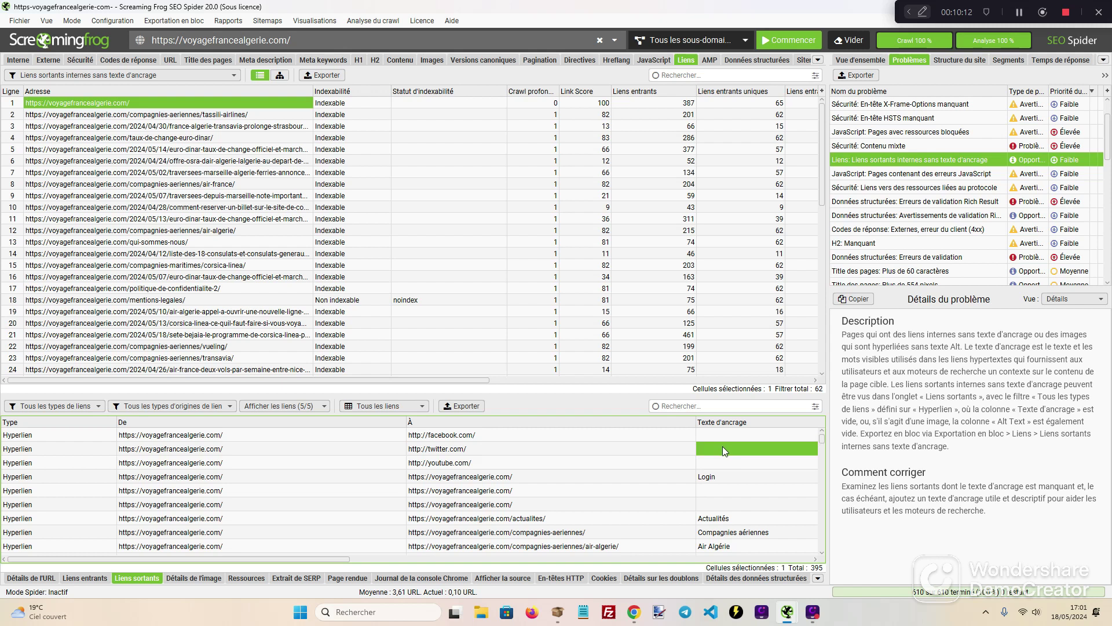
left_click(720, 462)
scroll(481, 454, "down", 1)
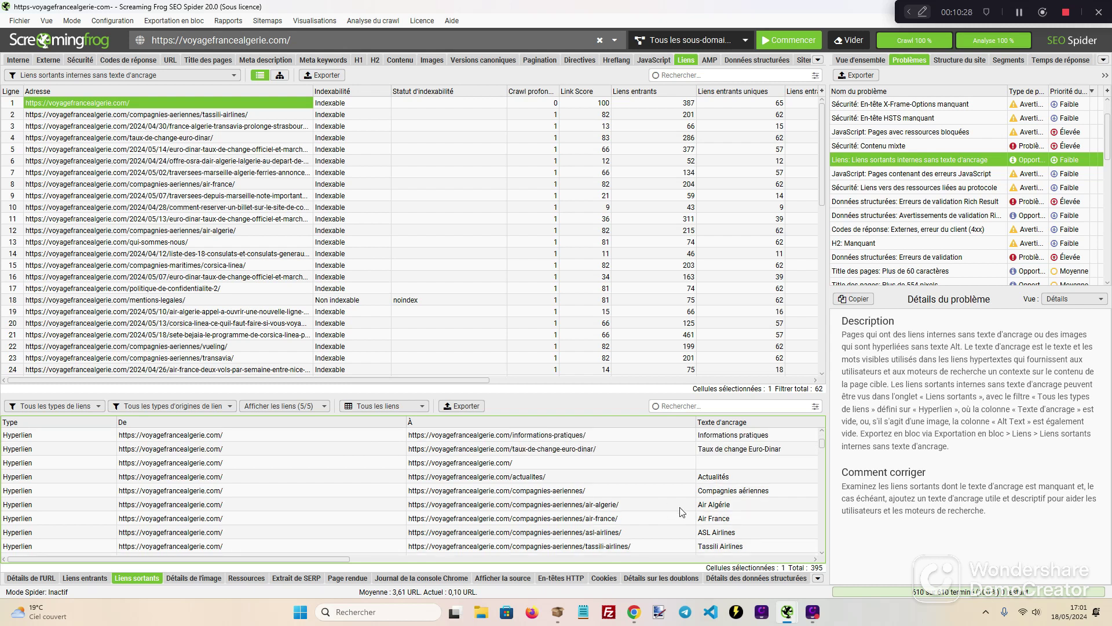
scroll(682, 511, "down", 10)
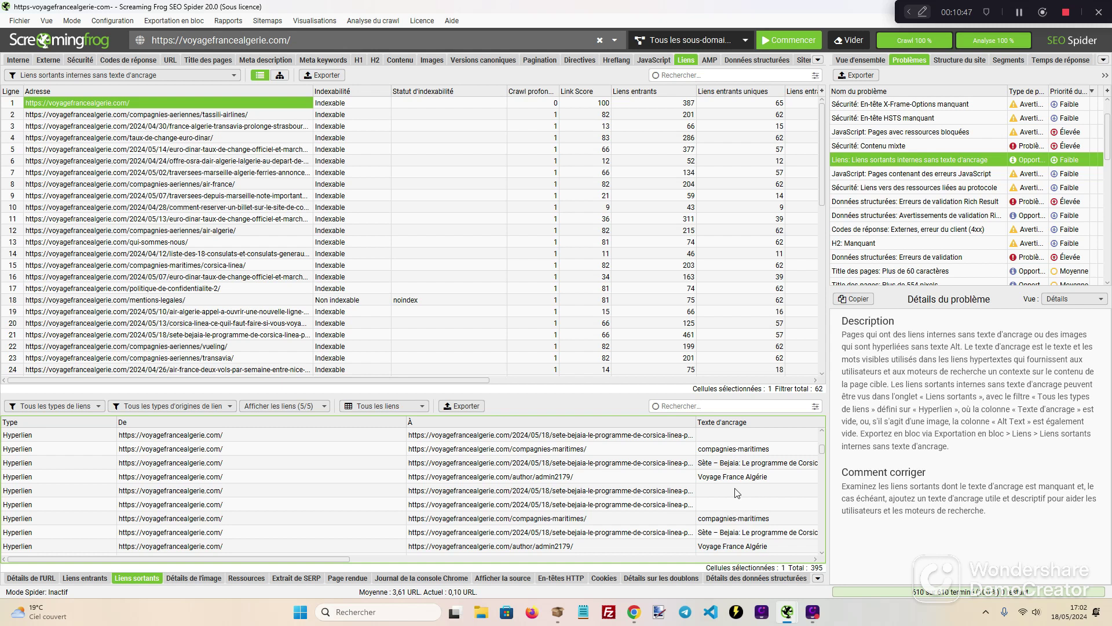
Open the issue for pages containing JavaScript errors and inspect the homepage's Chrome console log.
left_click(950, 174)
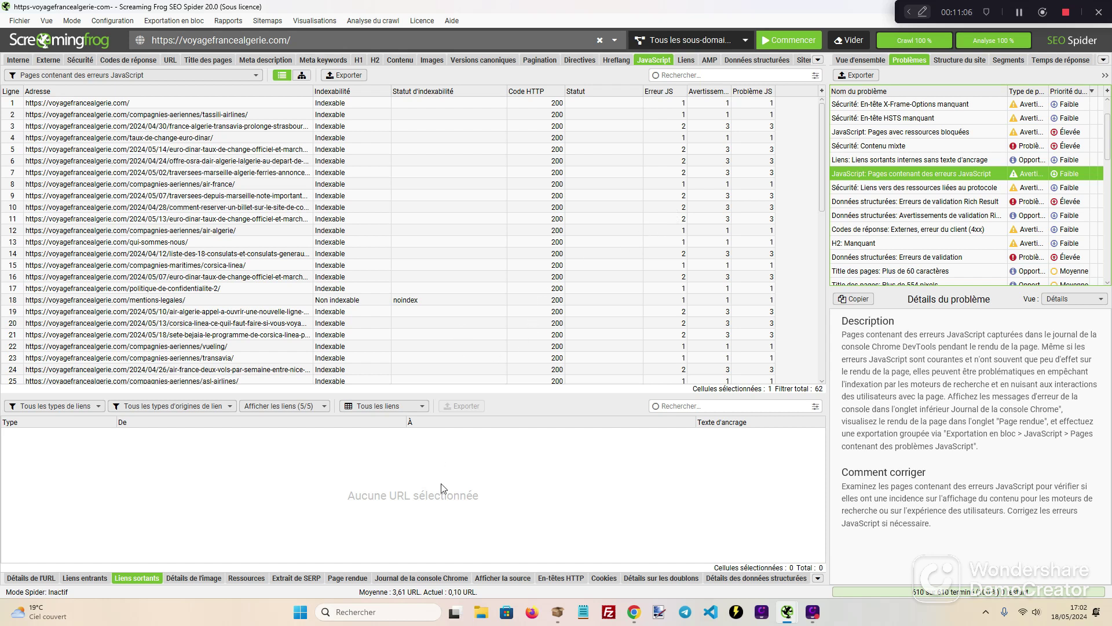
left_click(429, 578)
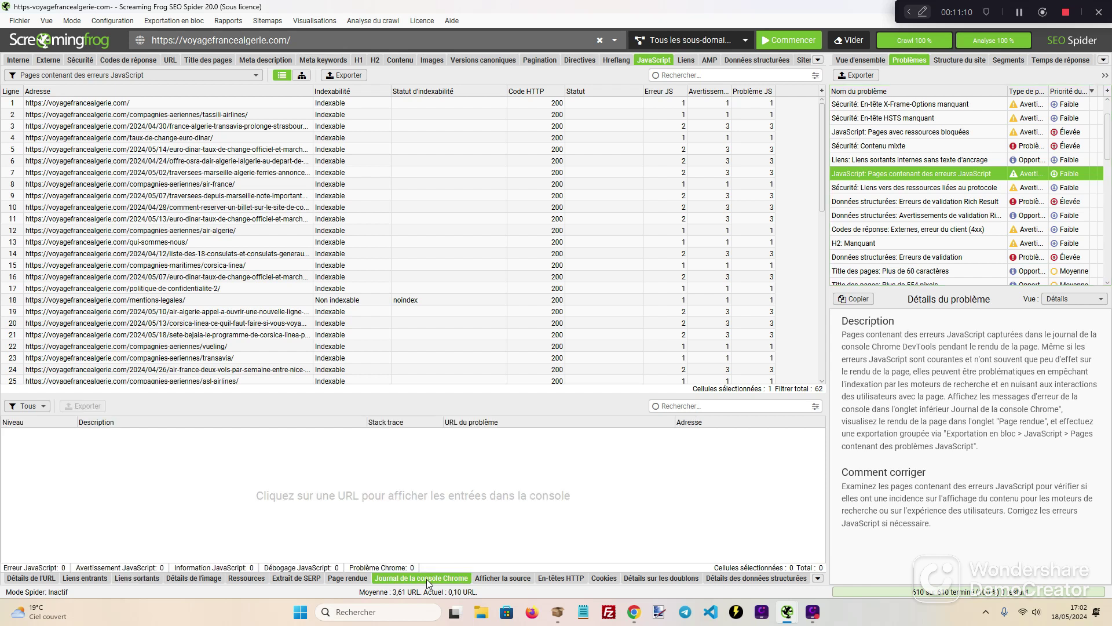
left_click(193, 103)
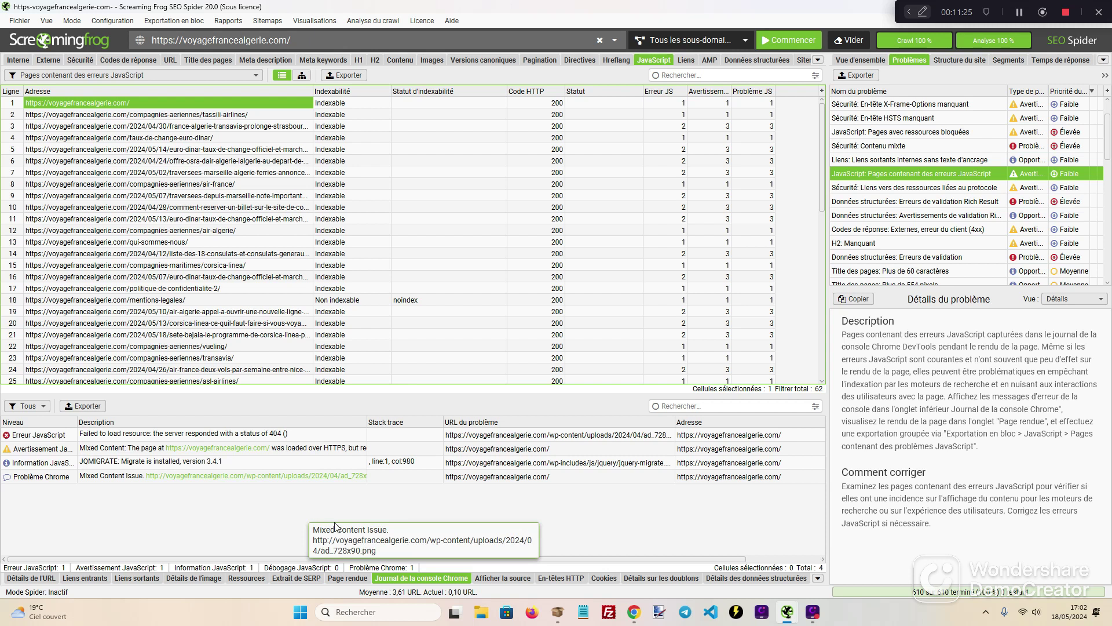
Review the issue on protocol-relative resource links and the structured data Rich Result validation errors.
left_click(887, 188)
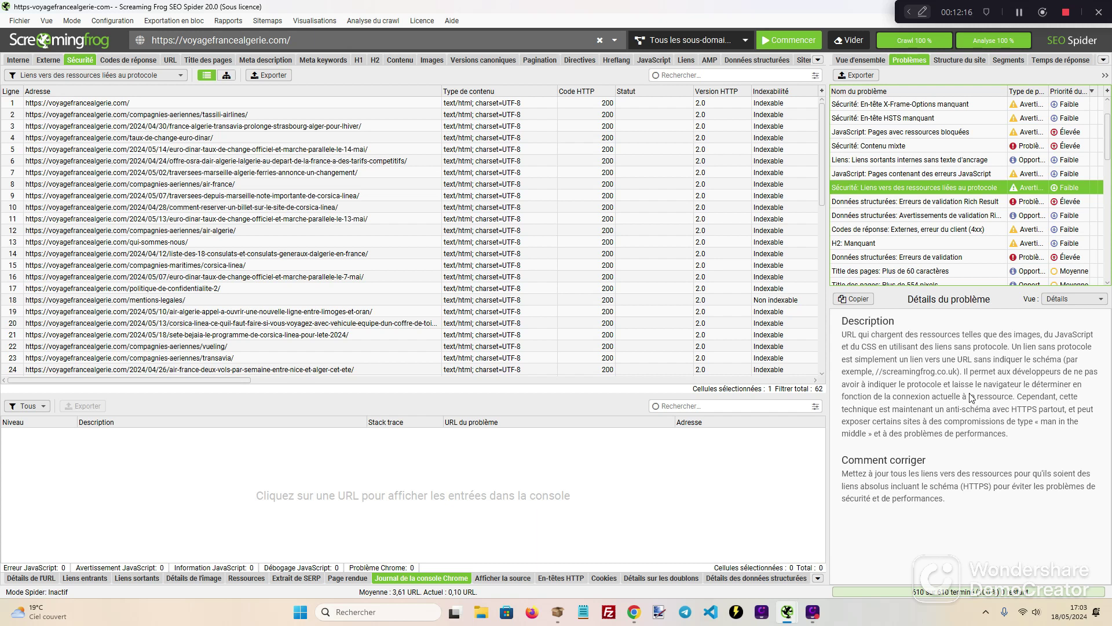
left_click(951, 203)
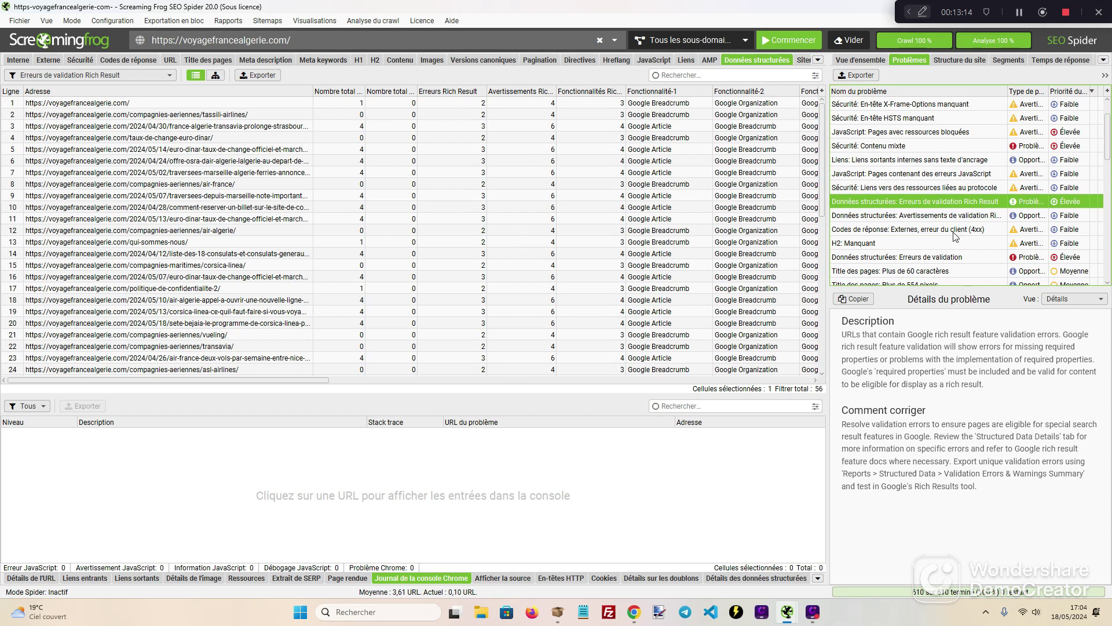
Open the missing H2 issue to review its affected pages, and look through the remaining issues in the list.
left_click(921, 246)
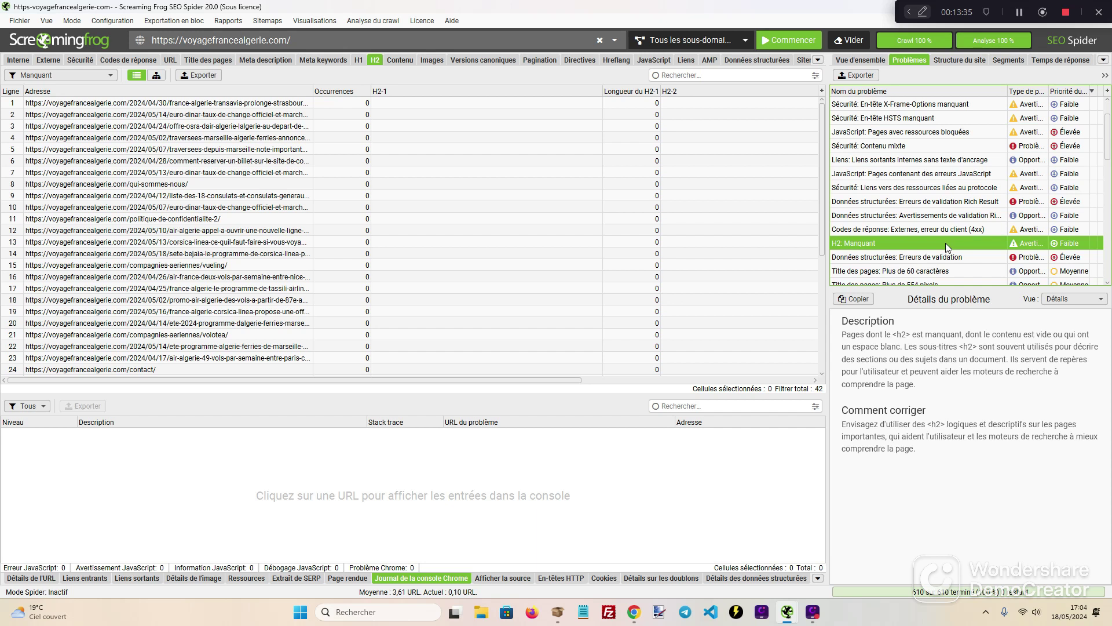
scroll(947, 245, "down", 2)
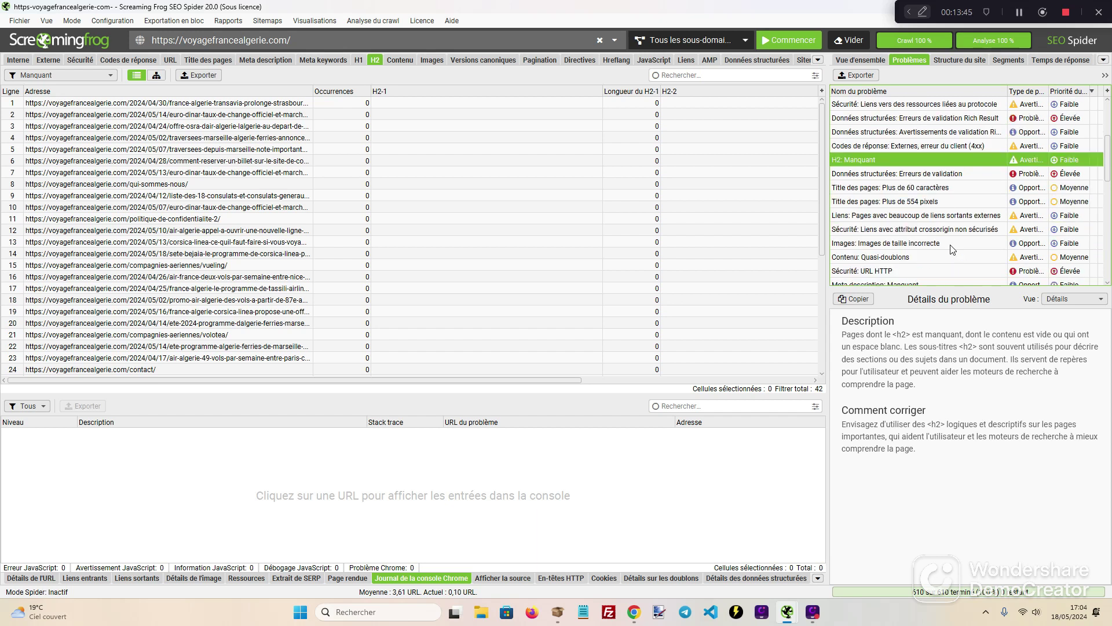
scroll(939, 248, "down", 1)
scroll(939, 249, "down", 1)
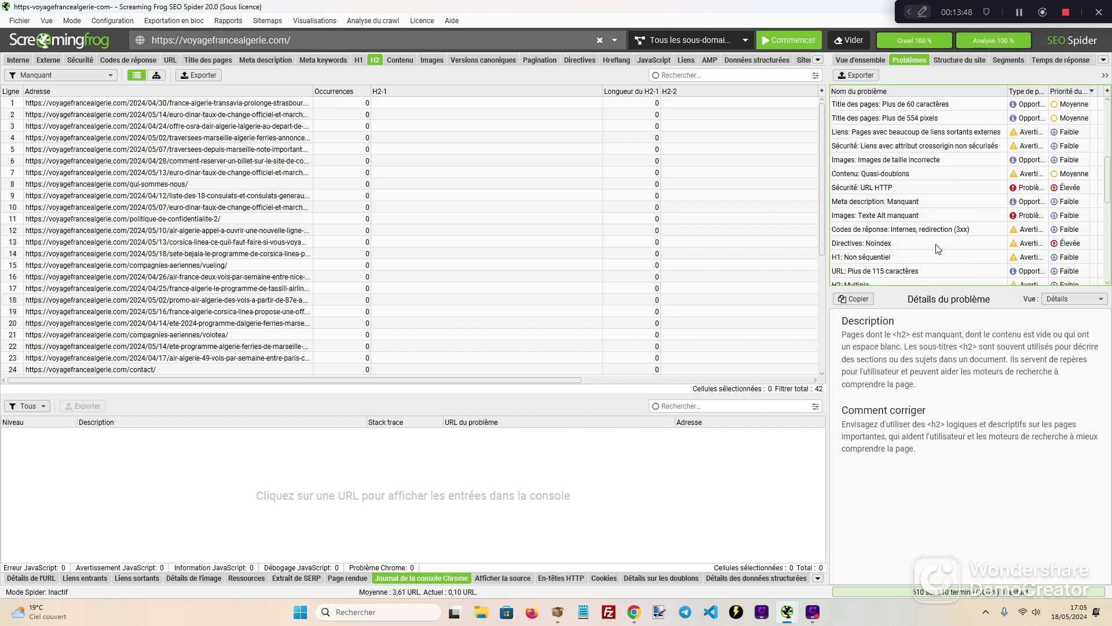
scroll(939, 249, "down", 1)
scroll(938, 249, "up", 2)
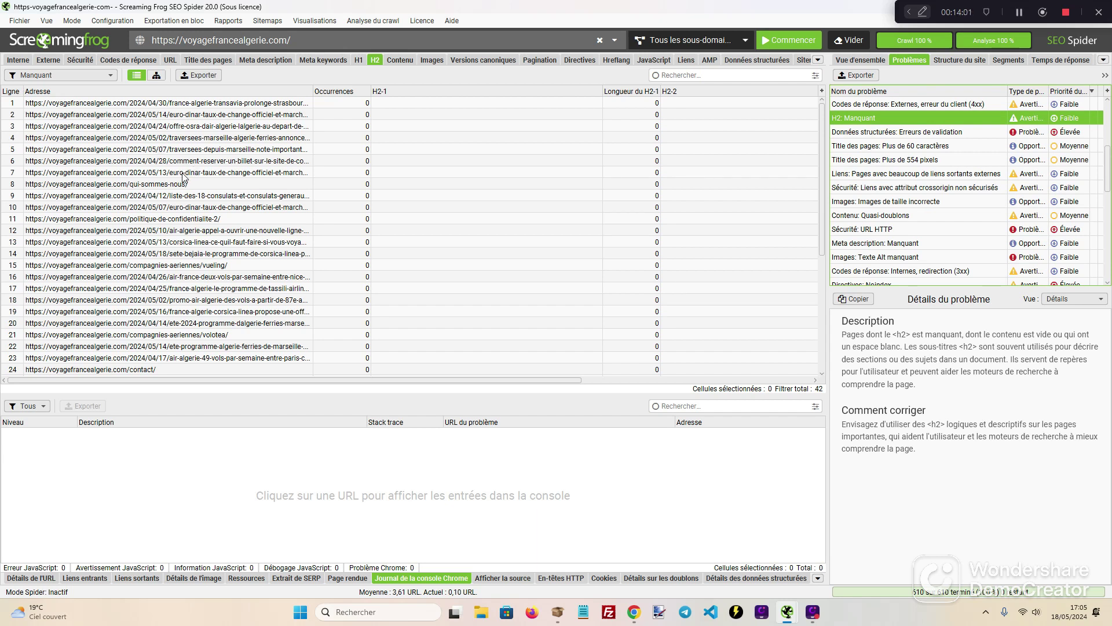
List the internal URLs with the highest HTTP codes first and select the entries returning 404.
left_click(18, 60)
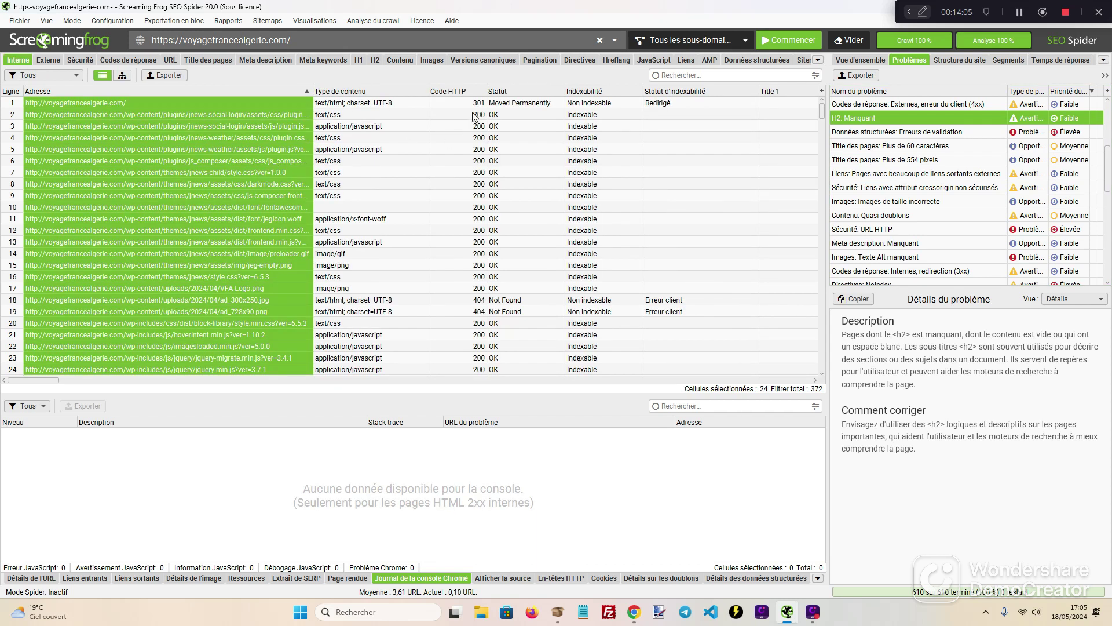
left_click(464, 91)
left_click(464, 92)
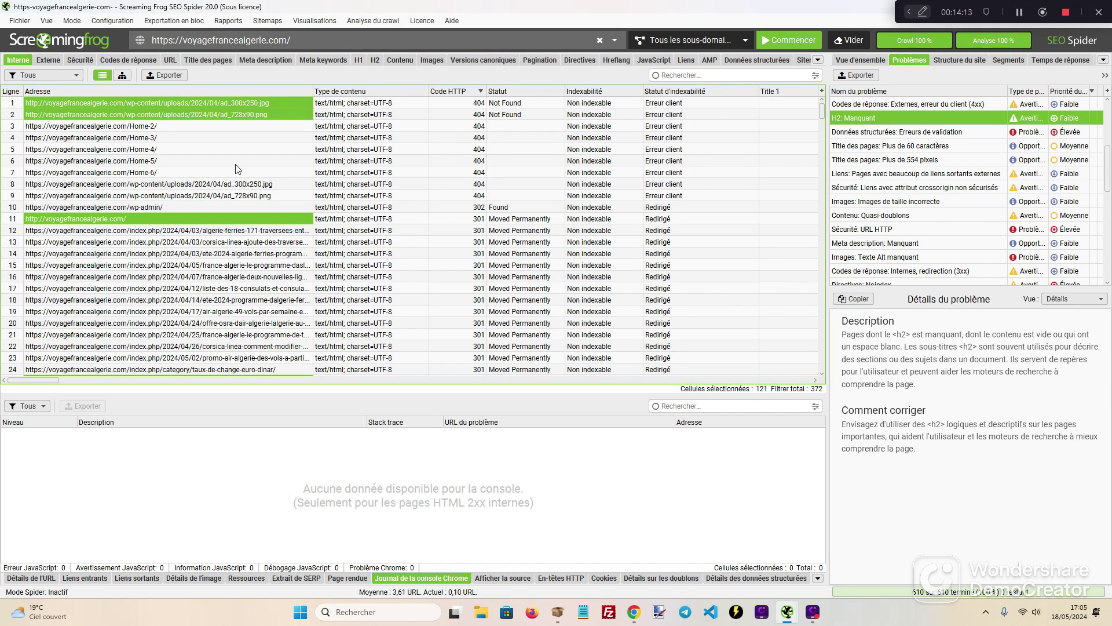
left_click(218, 104)
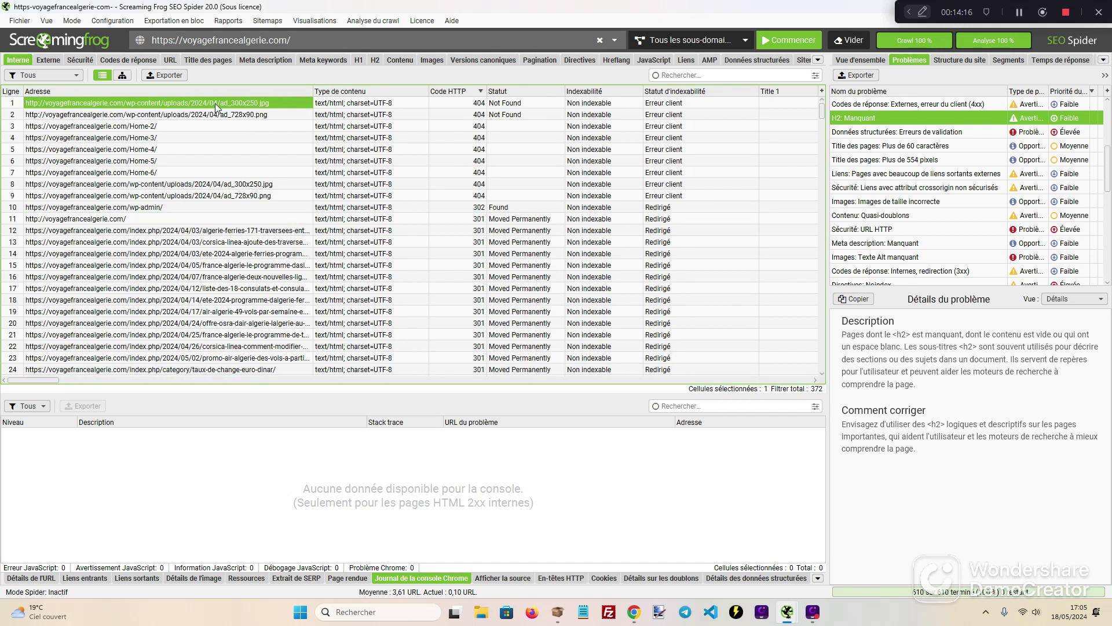
left_click(212, 197, "ctrl")
left_click(209, 183, "shift")
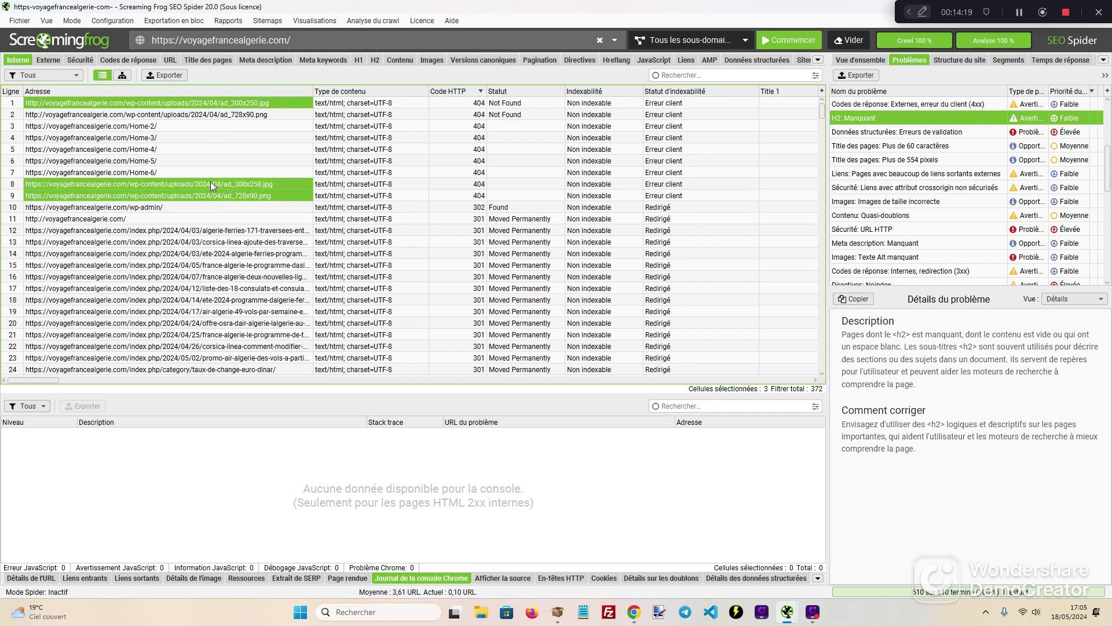
Narrow the issue name column in the issues list to reveal the URL count and percentage of total columns.
scroll(1051, 181, "down", 3)
scroll(1051, 181, "down", 5)
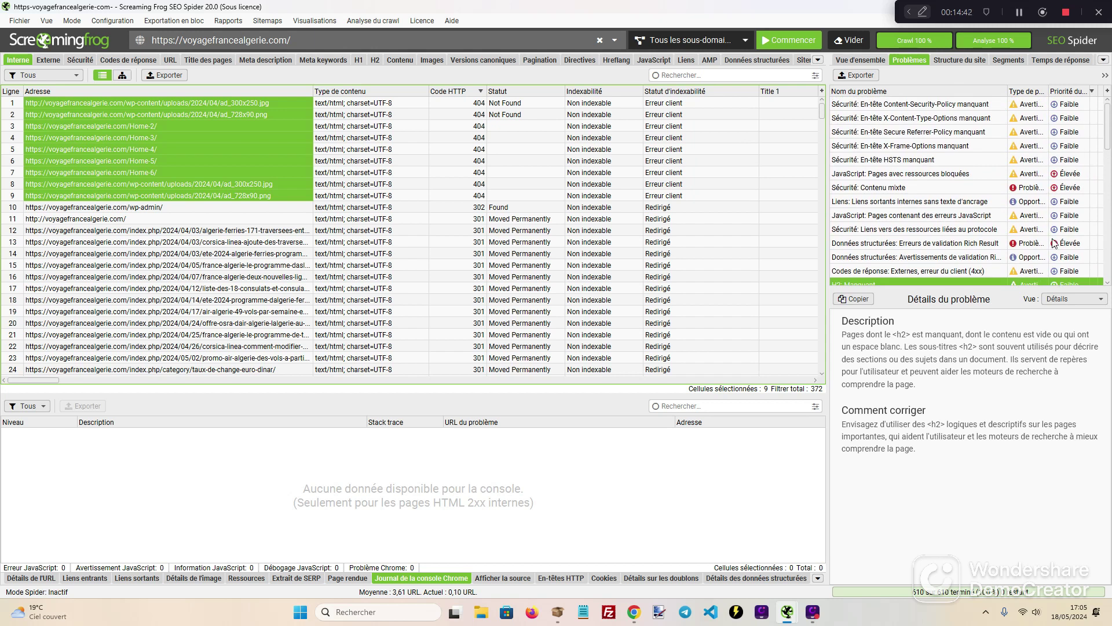
left_click_drag(1008, 94, 916, 96)
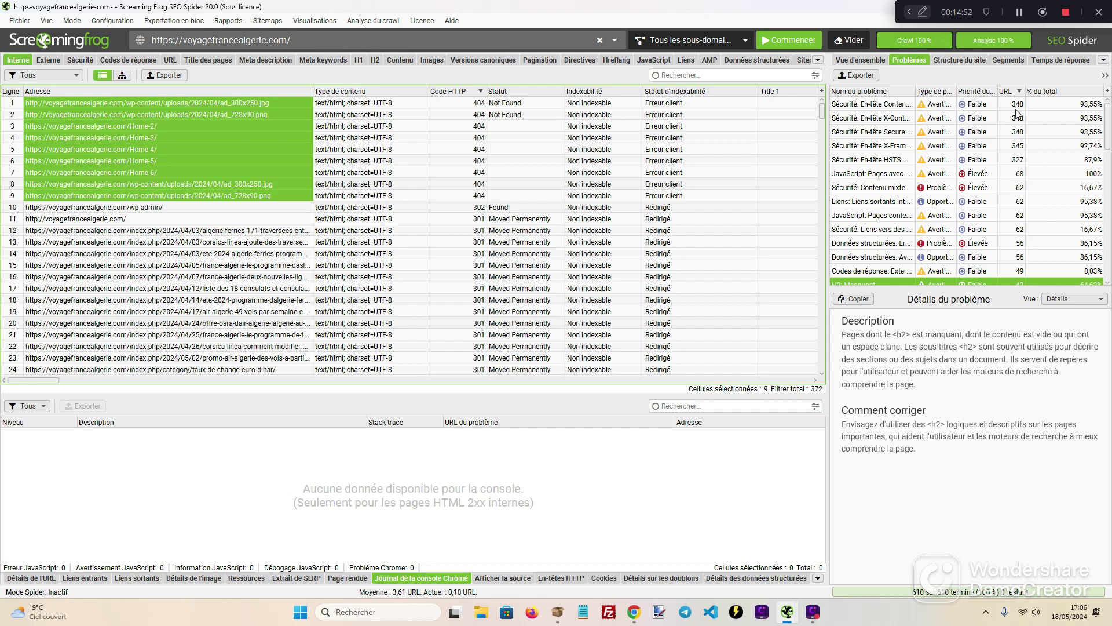